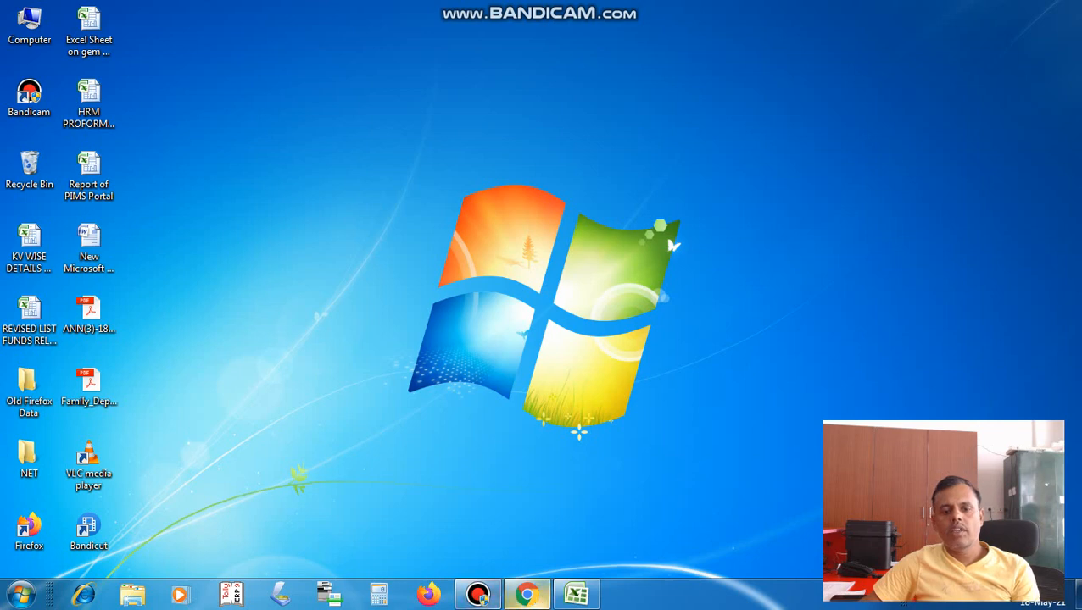
Switch to Chrome and enter the school's login ID on the KV Login Page.
left_click(527, 594)
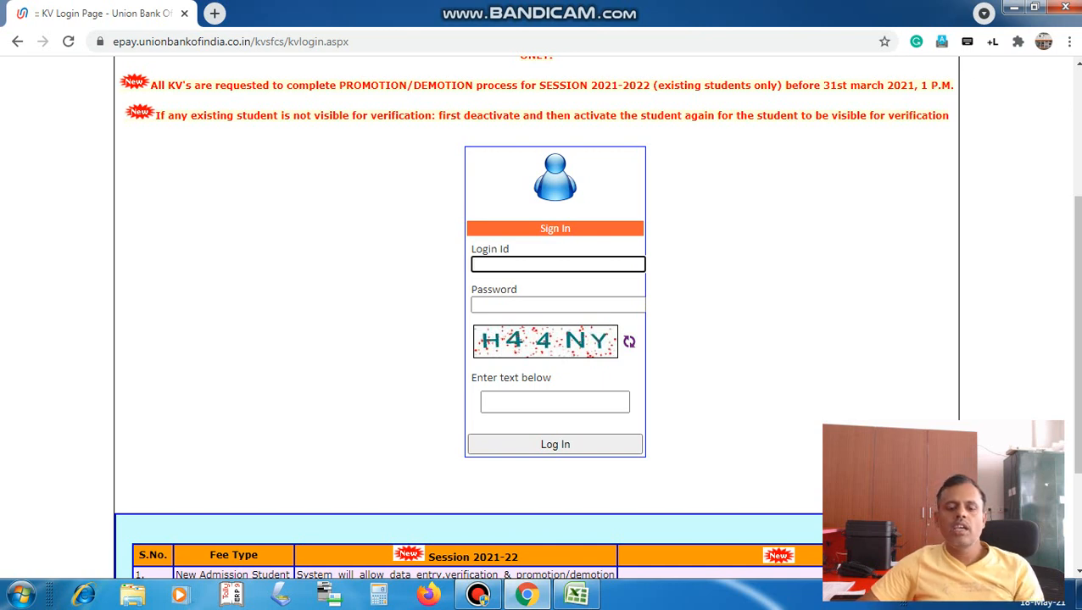
type("S")
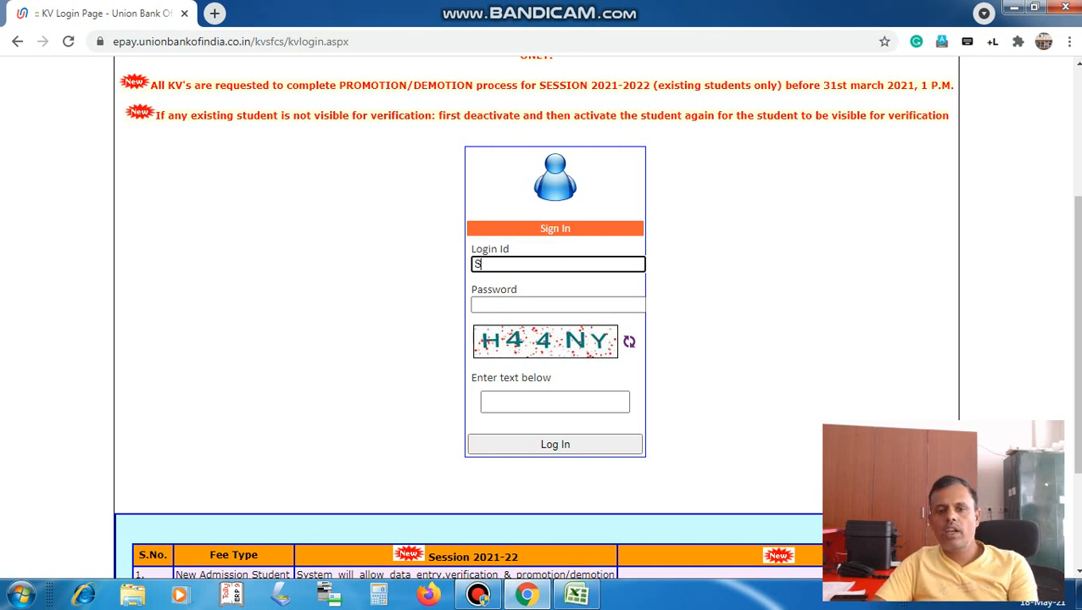
type("H")
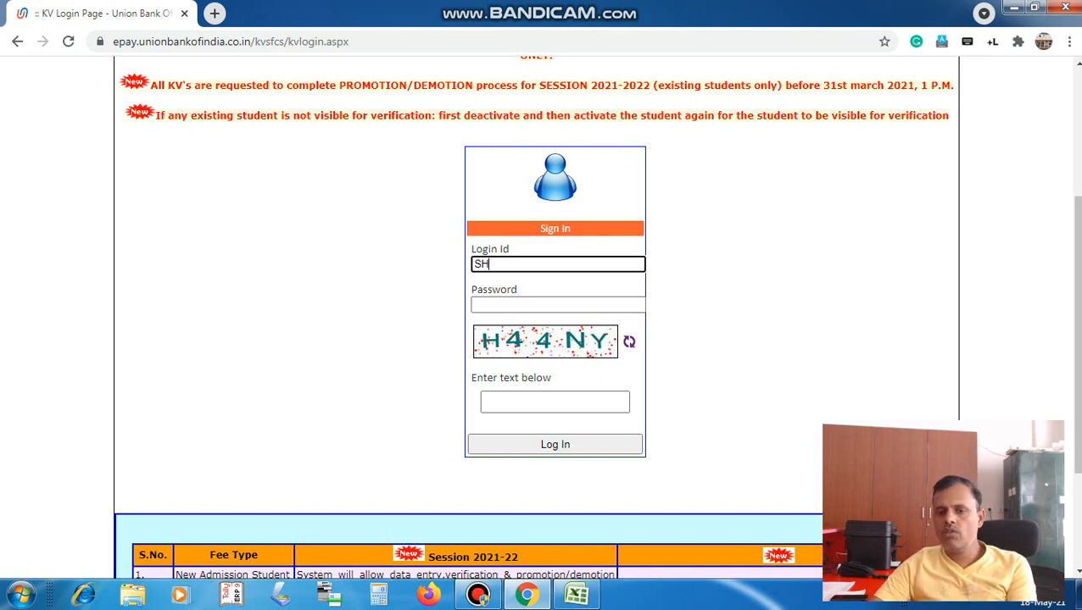
type("1")
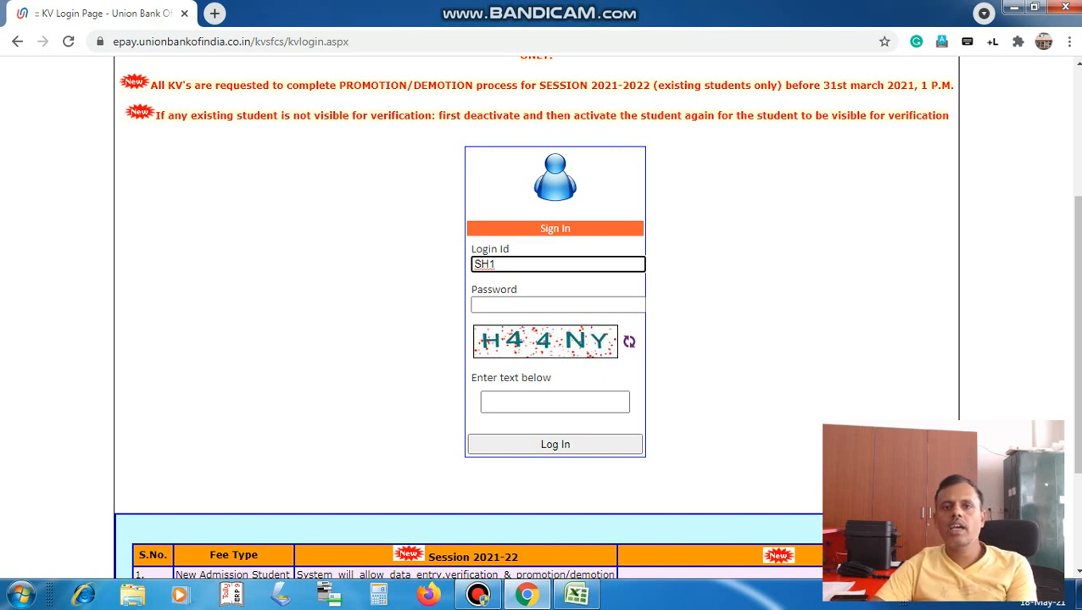
type("2193")
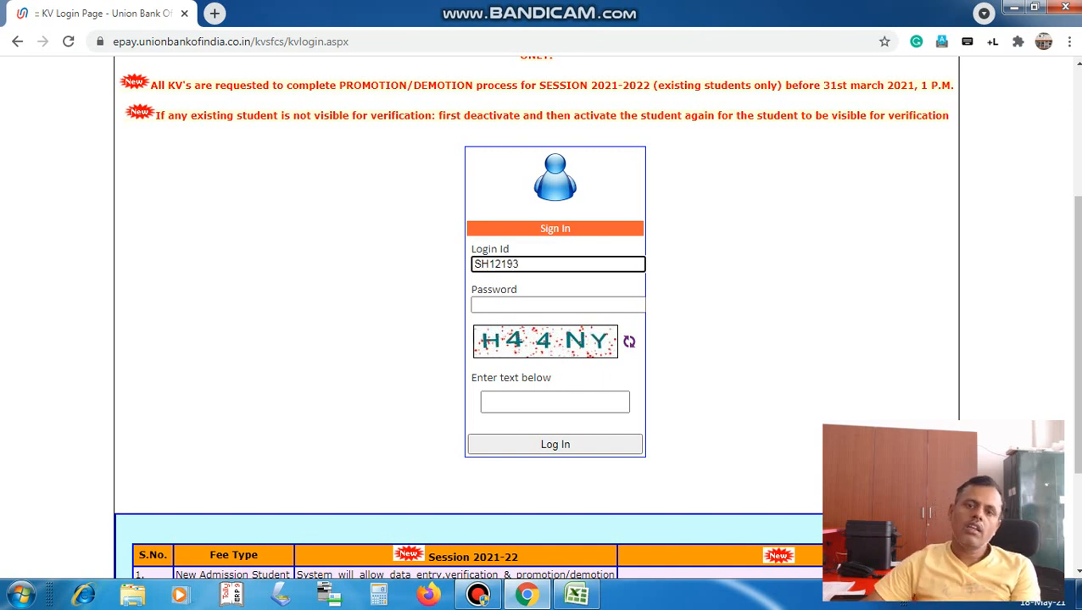
Enter the account password and the captcha text, and log in to the fee collection system.
left_click(555, 305)
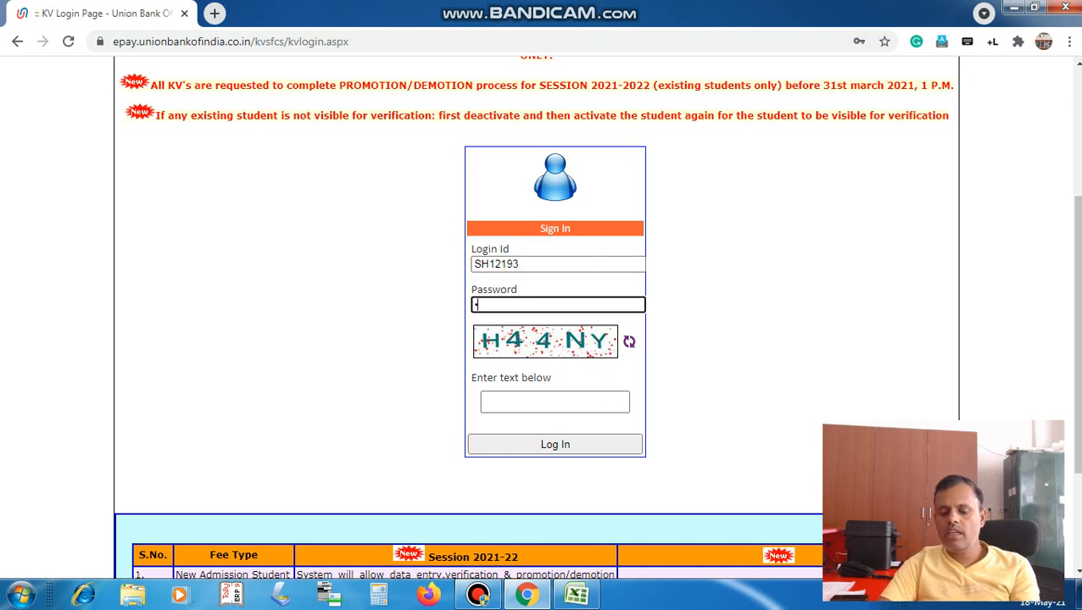
type("****")
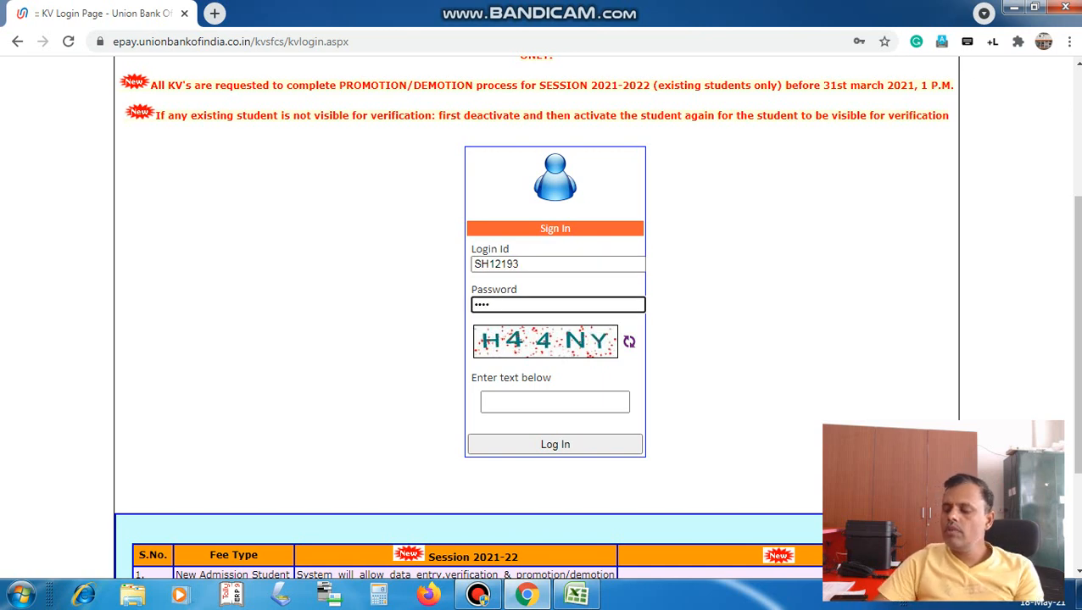
type("****")
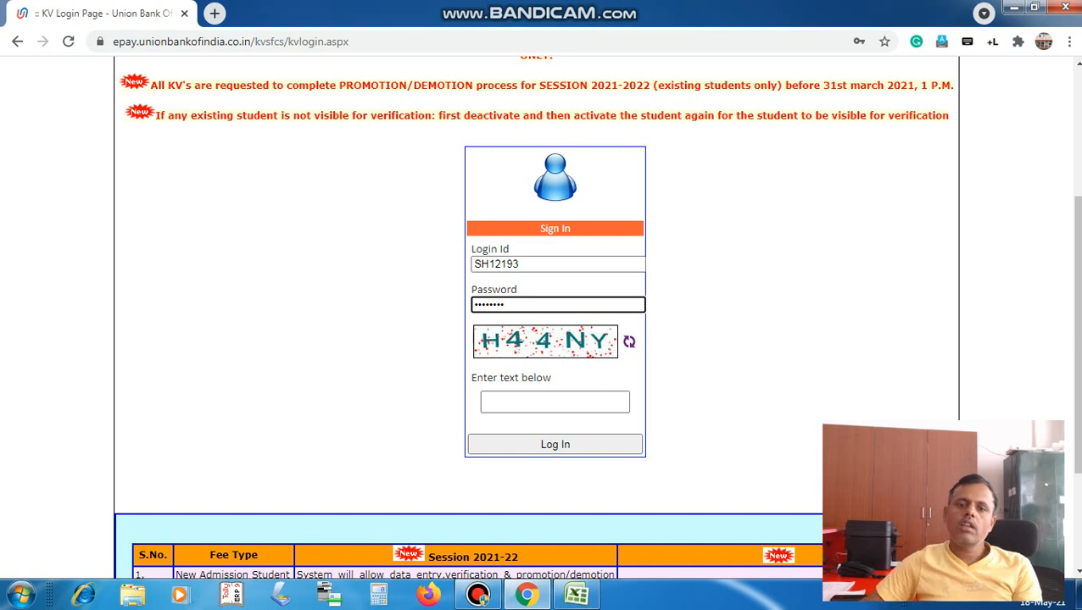
left_click(555, 403)
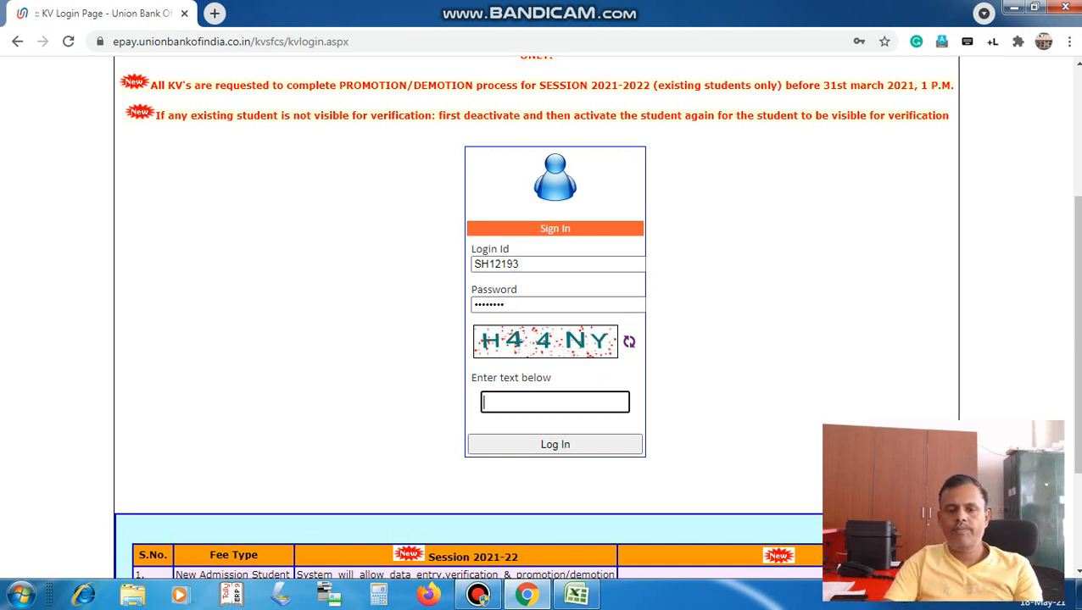
type("H44")
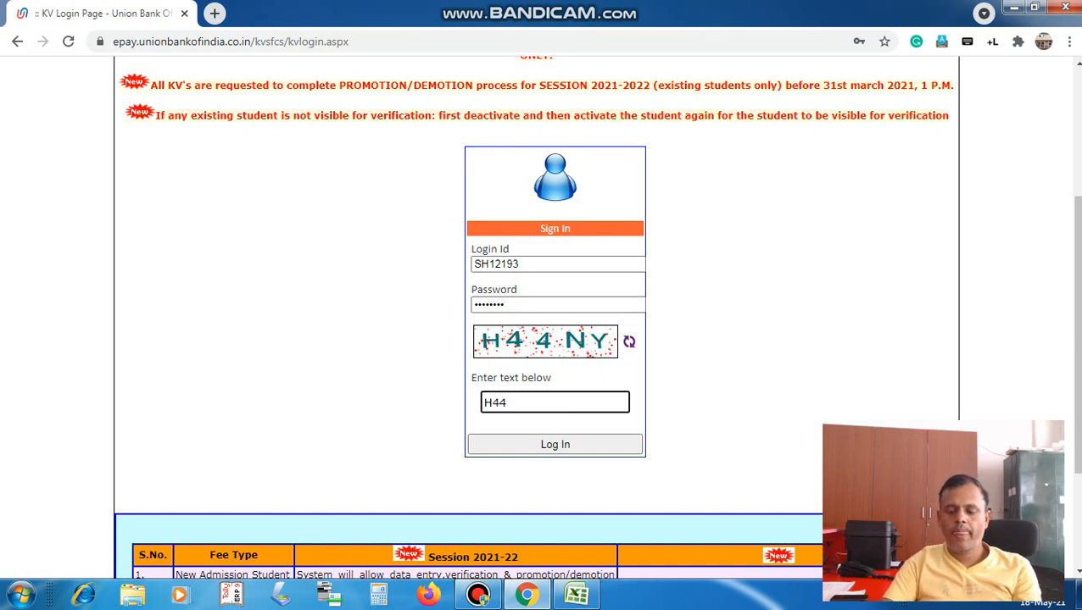
type("NY")
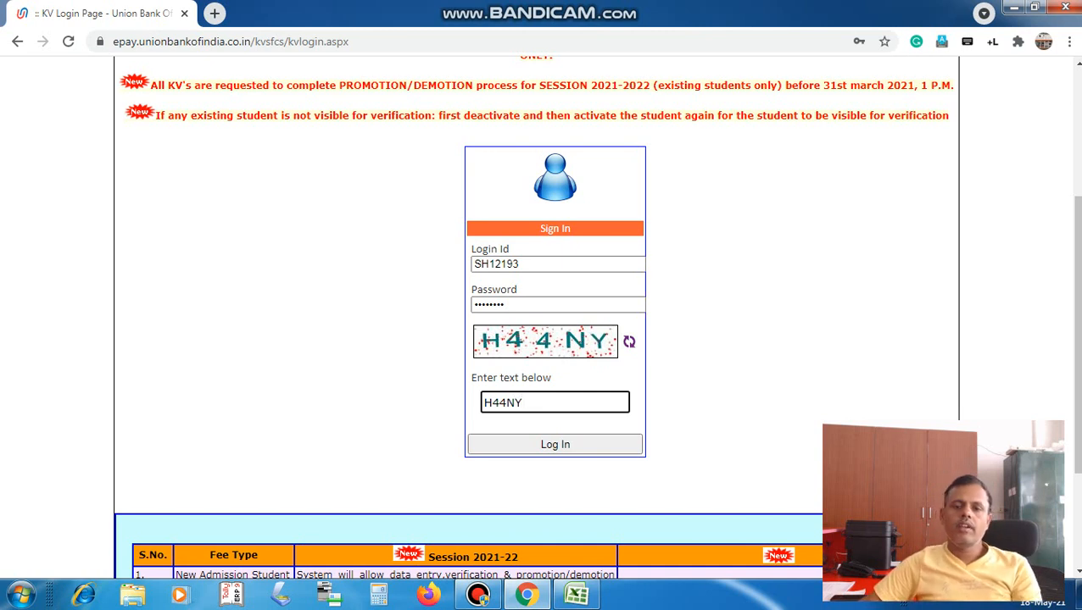
key("Return")
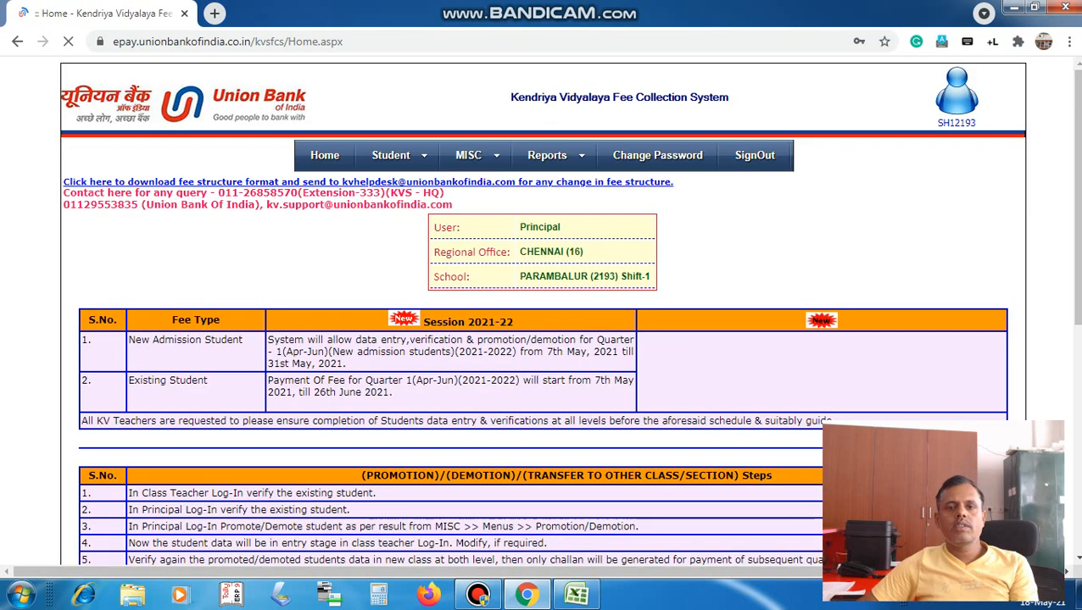
Open the Quarterly Summary transaction report and choose (Apr - Jun) as the payment period.
mouse_move(549, 156)
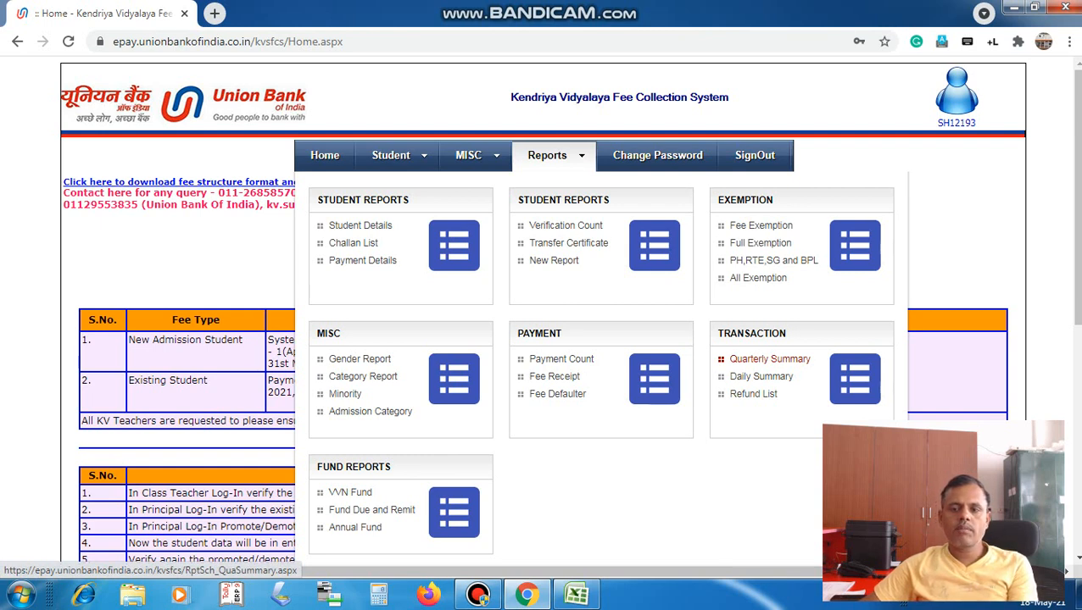
left_click(770, 359)
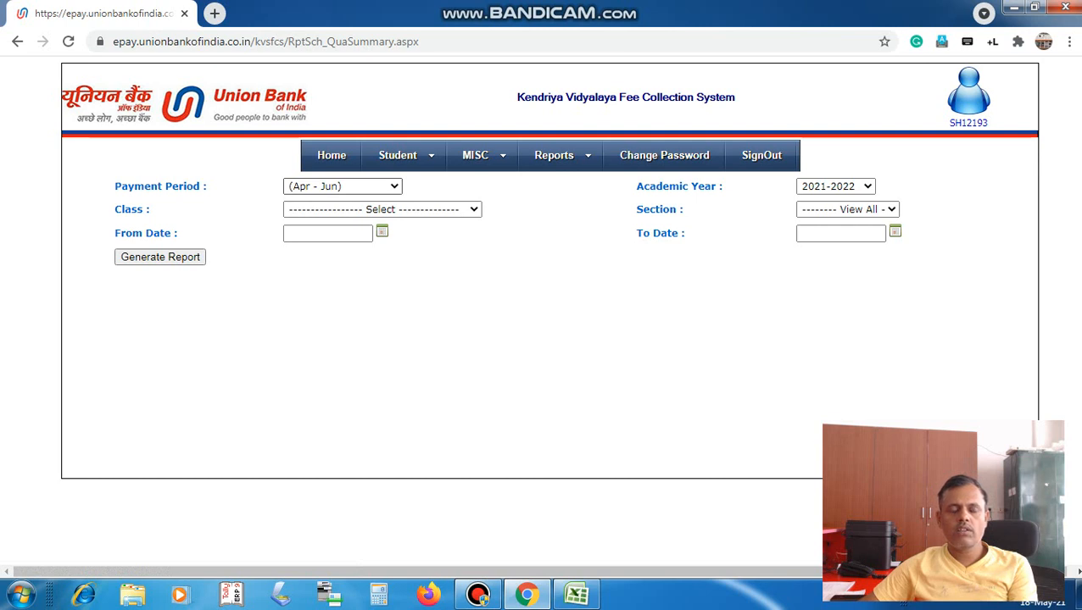
left_click(393, 187)
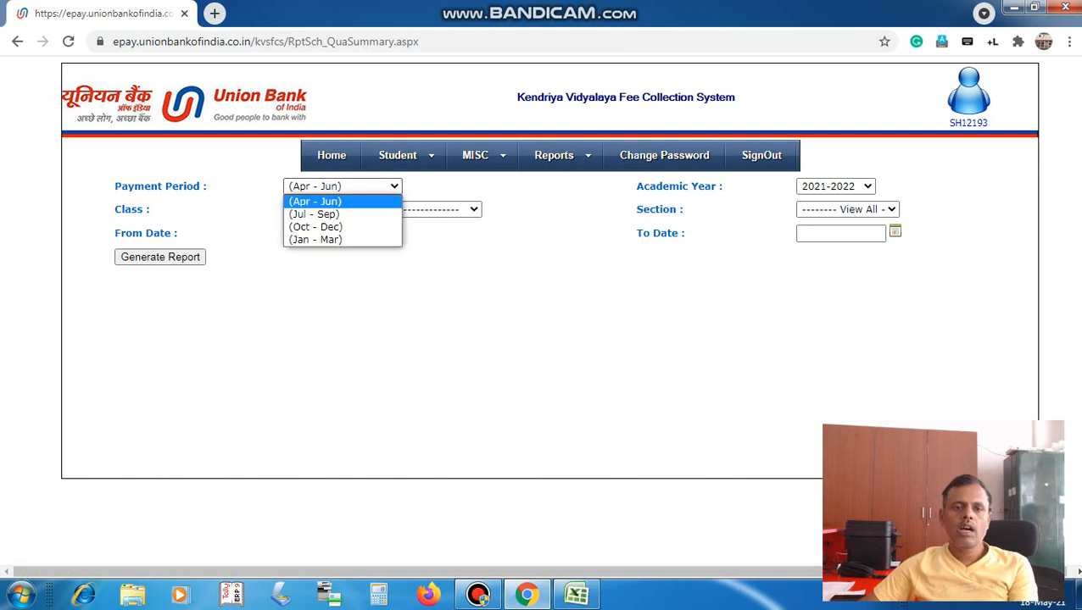
left_click(343, 202)
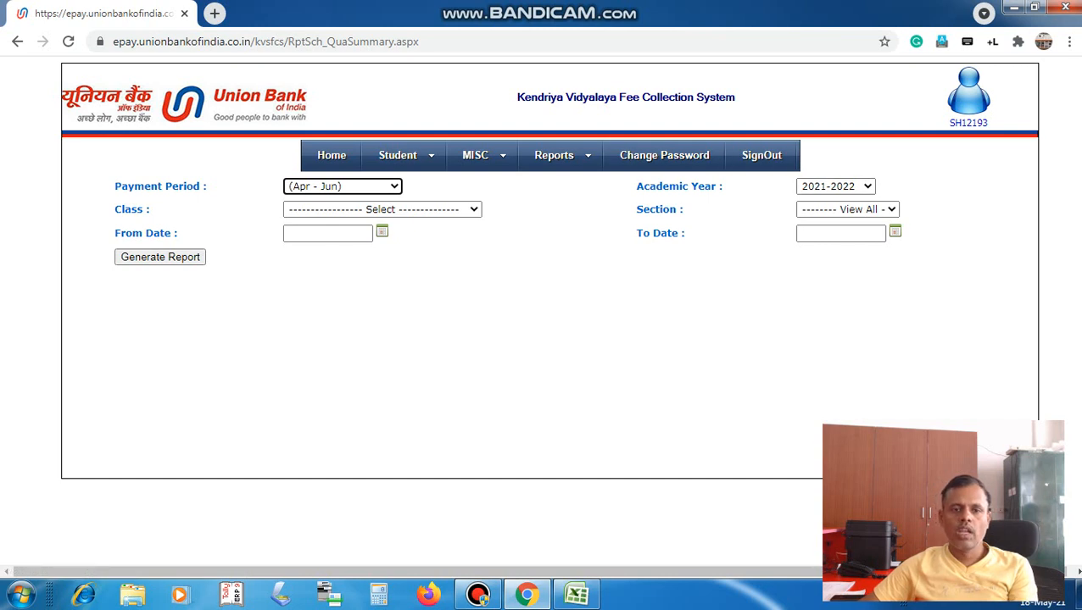
Set the report's date range from 01/04/2021 to 15/04/2021.
left_click(383, 232)
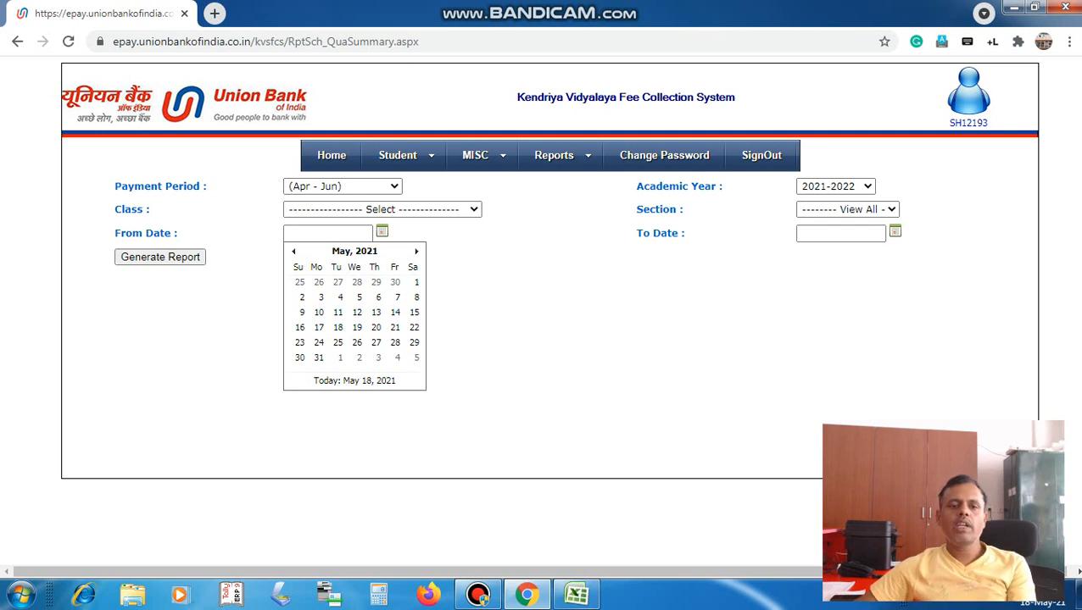
left_click(293, 251)
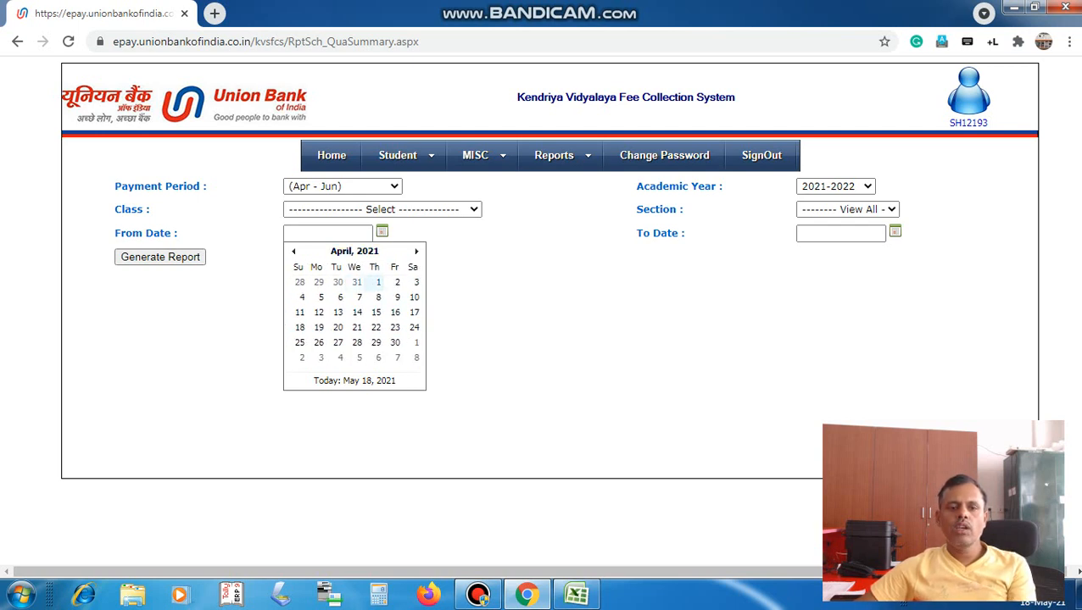
left_click(375, 283)
left_click(895, 231)
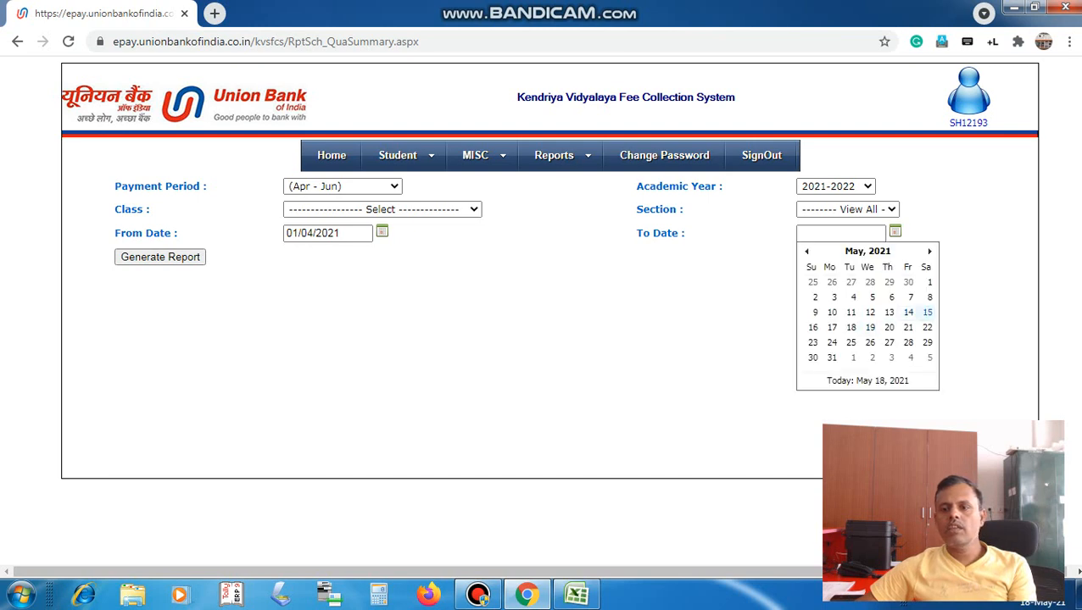
left_click(928, 312)
left_click(895, 232)
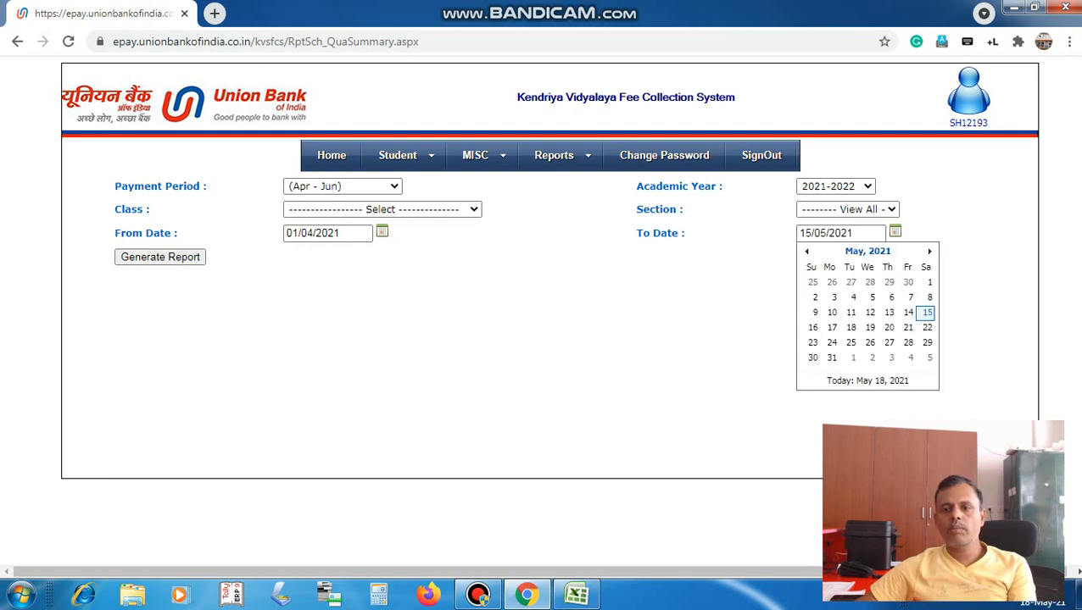
left_click(807, 251)
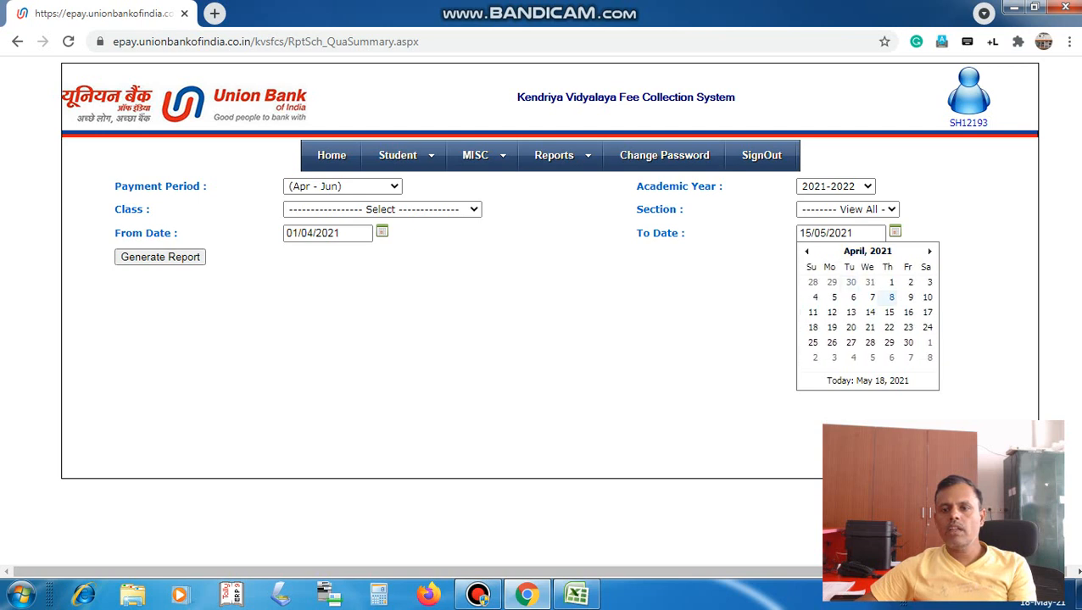
left_click(888, 312)
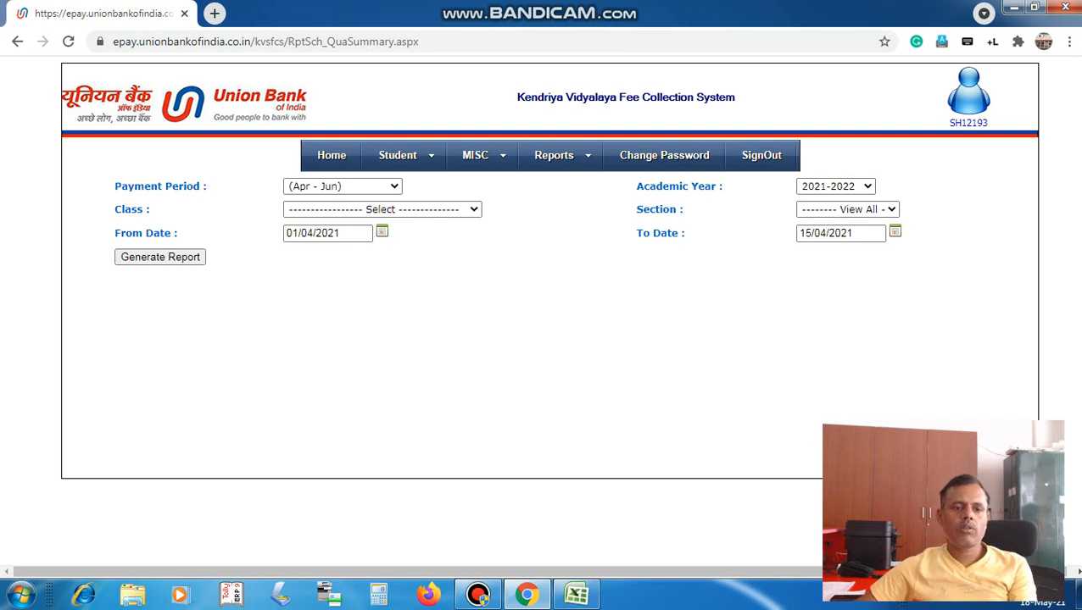
Generate the quarterly fee summary report and export it in Excel format.
left_click(160, 257)
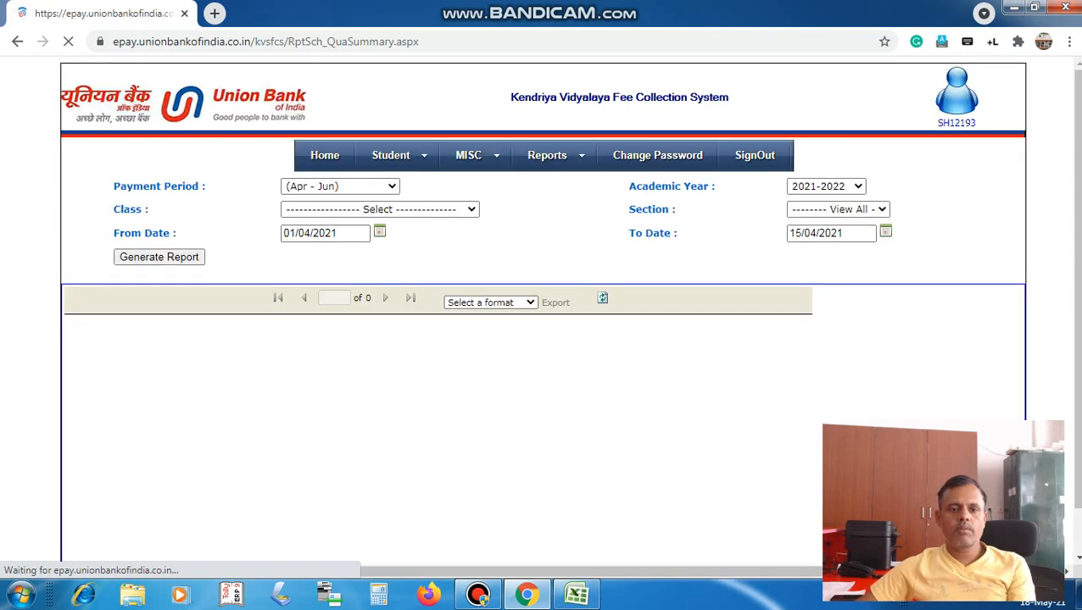
left_click(490, 303)
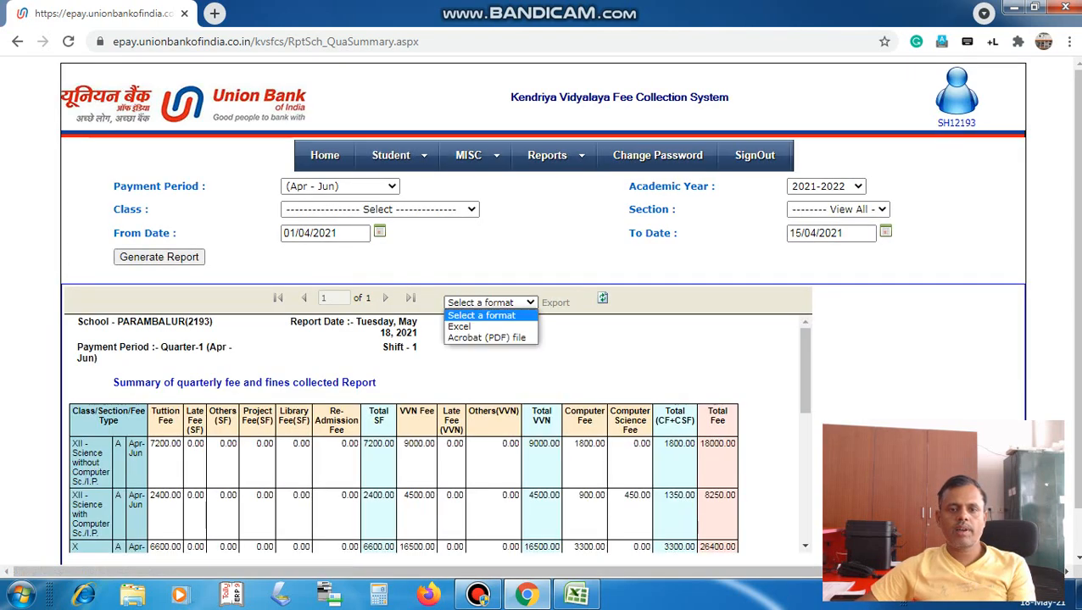
left_click(458, 327)
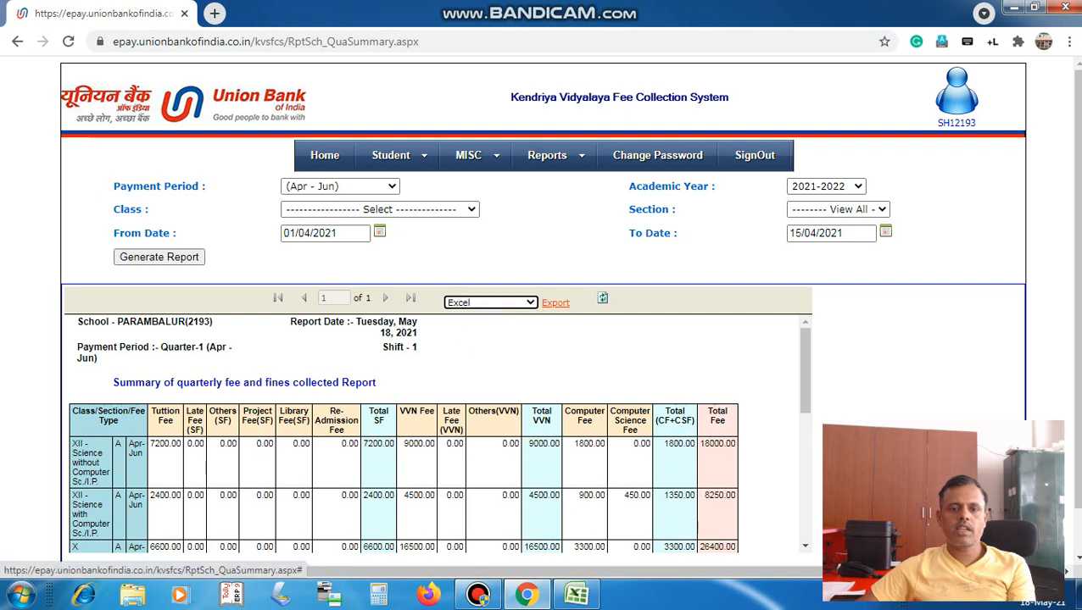
left_click(555, 303)
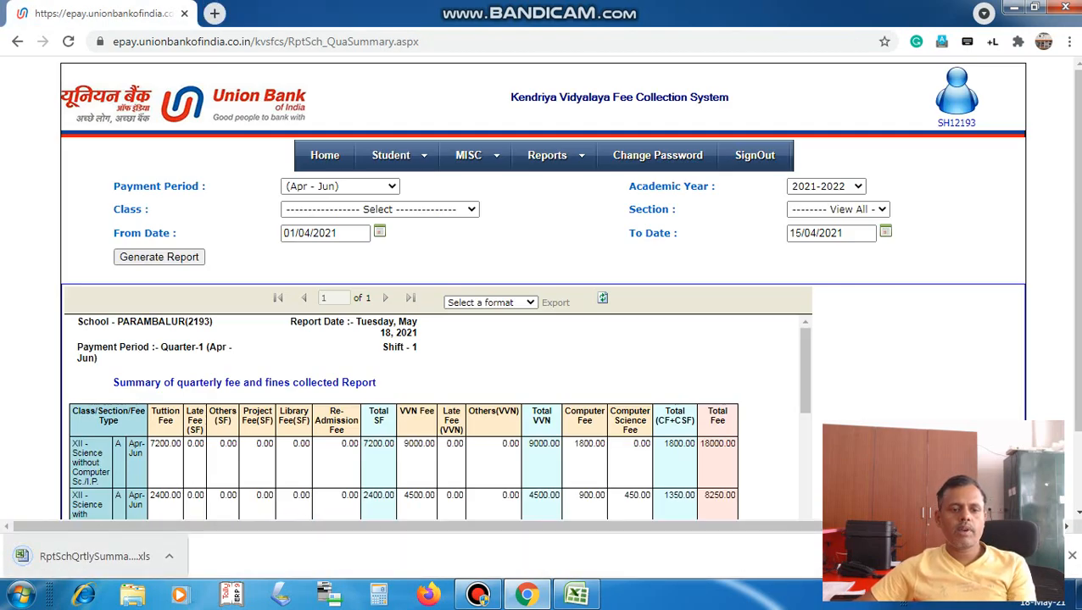
Open the downloaded quarterly summary .xls file in Excel and look over its class-wise fee rows.
left_click(93, 556)
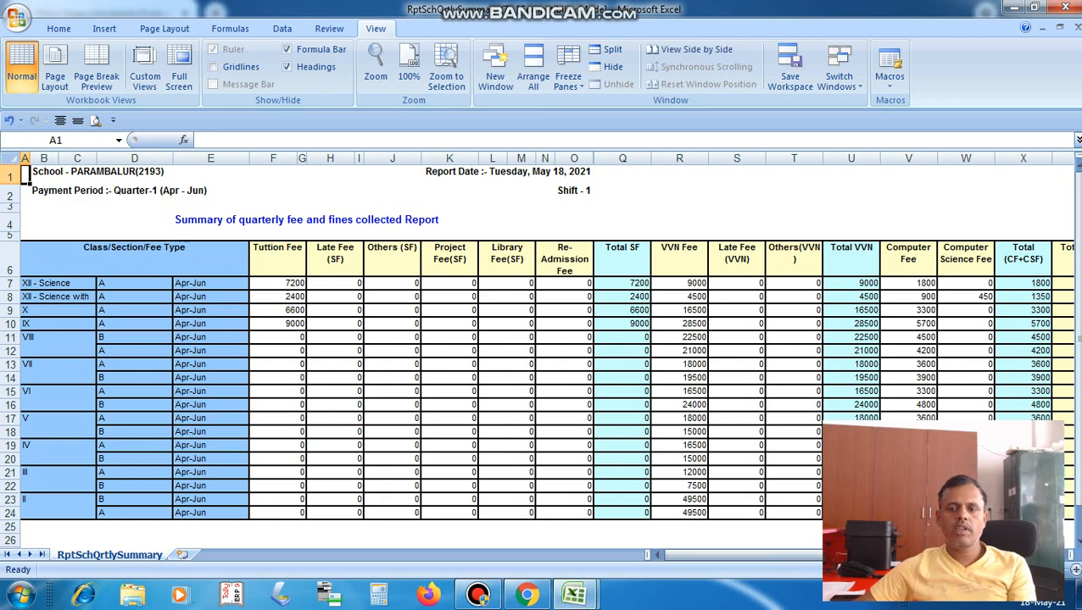
scroll(539, 356, "down", 2)
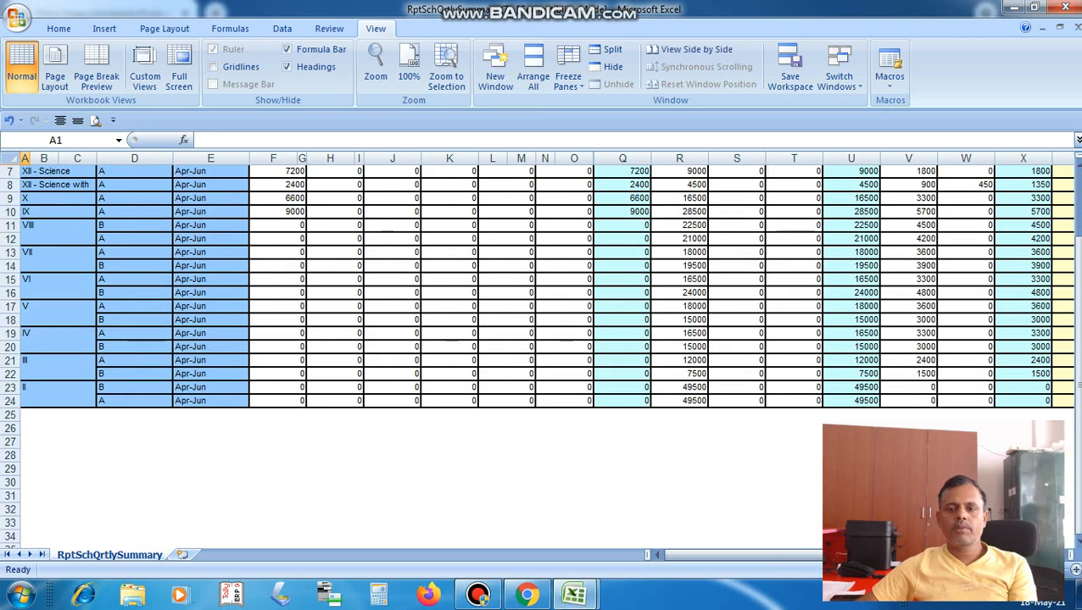
scroll(540, 356, "up", 2)
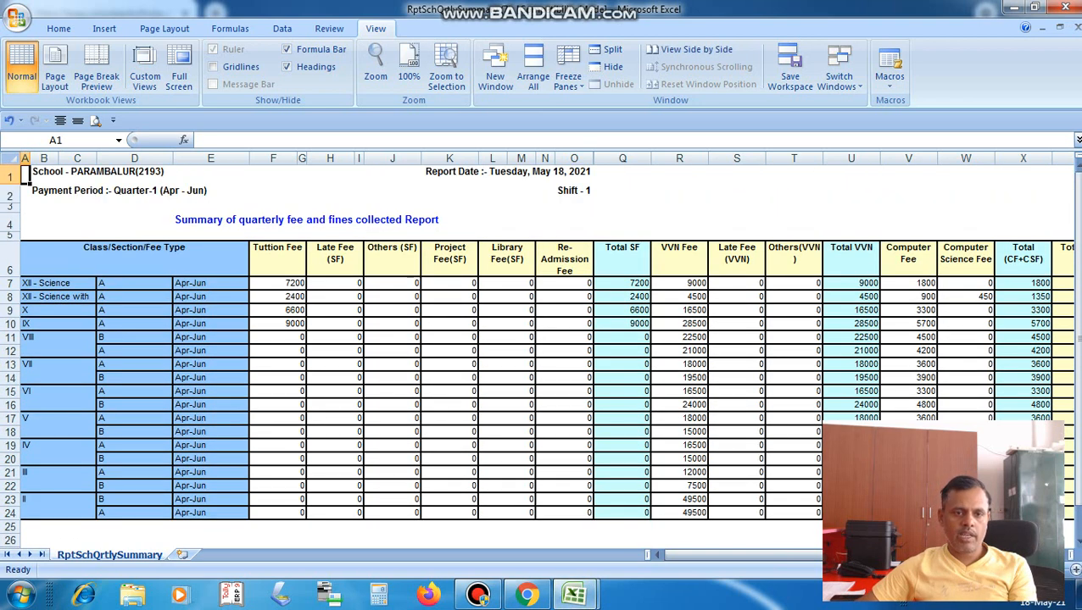
AutoSum the fee columns F to X for rows 7 to 24, placing the totals in row 25.
left_click_drag(277, 283, 873, 526)
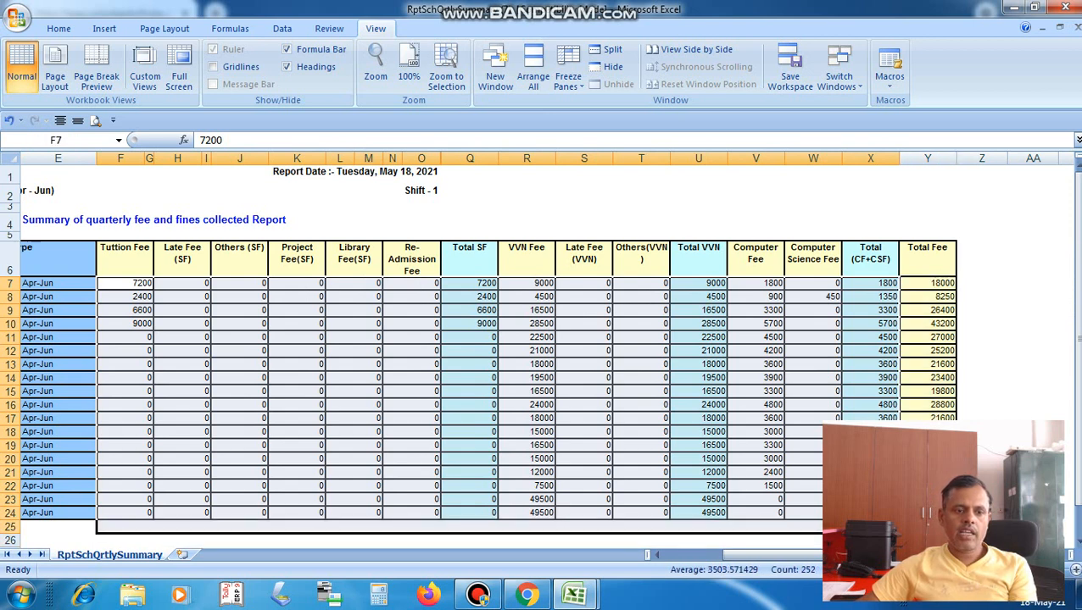
left_click(58, 28)
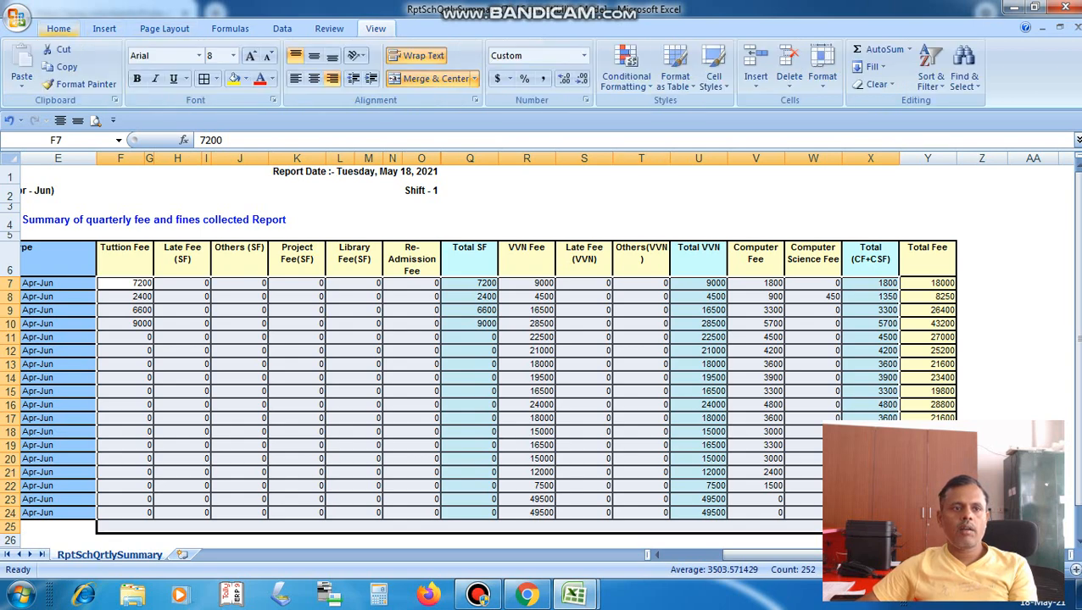
left_click(882, 49)
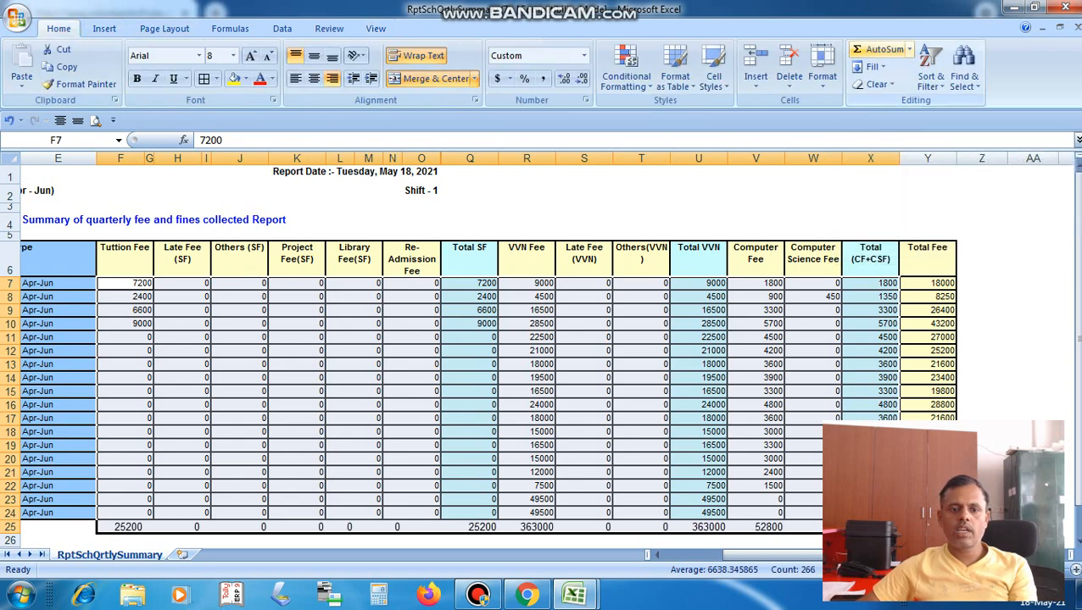
Extend the sum formula from X25 into Y25 to total the Total Fee column.
scroll(479, 356, "down", 4)
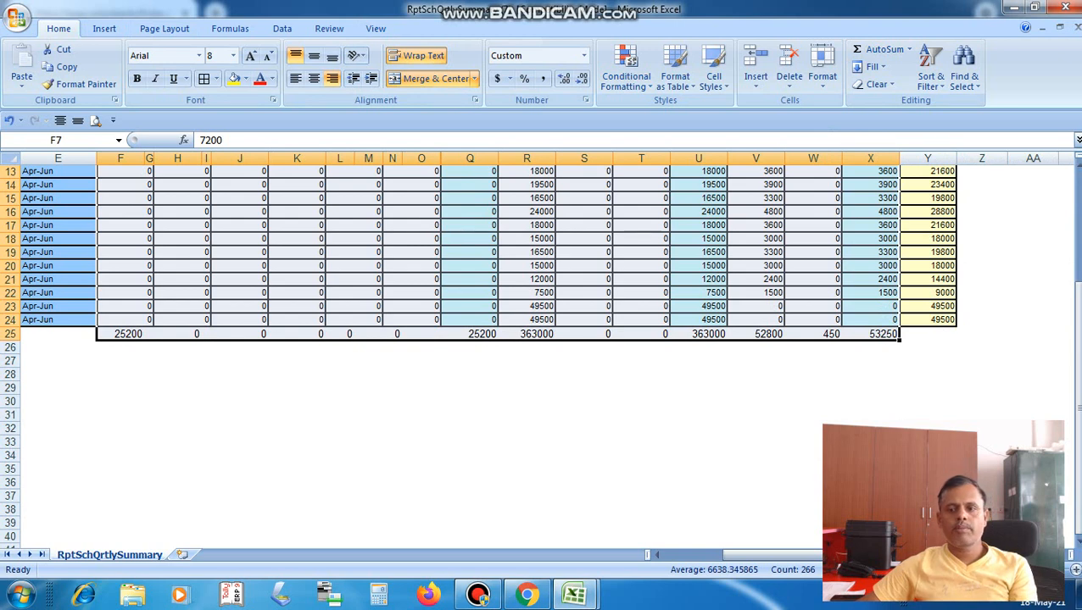
left_click(871, 334)
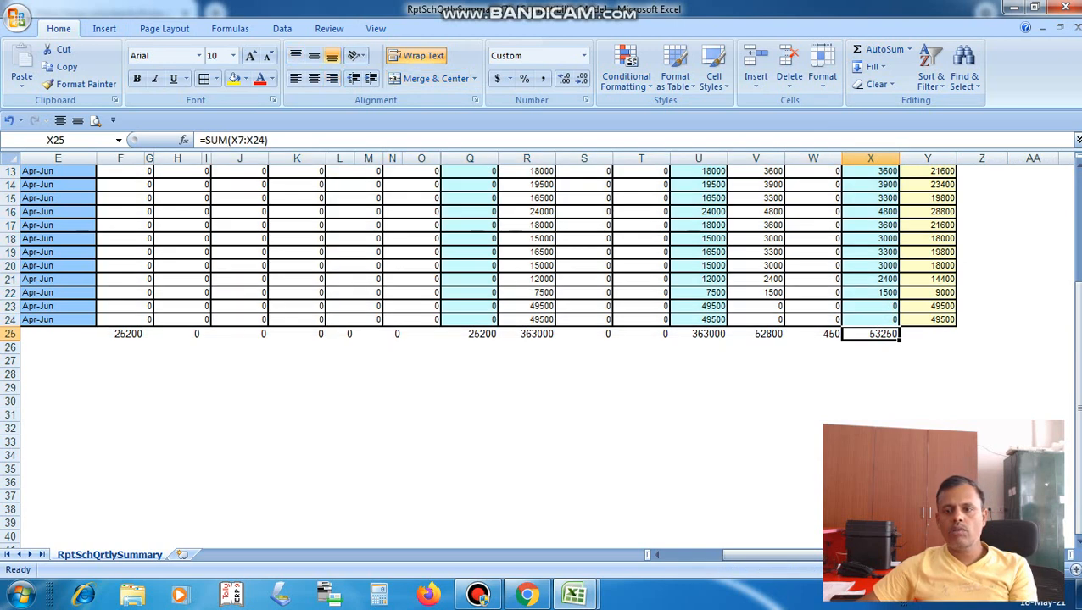
left_click_drag(899, 339, 951, 339)
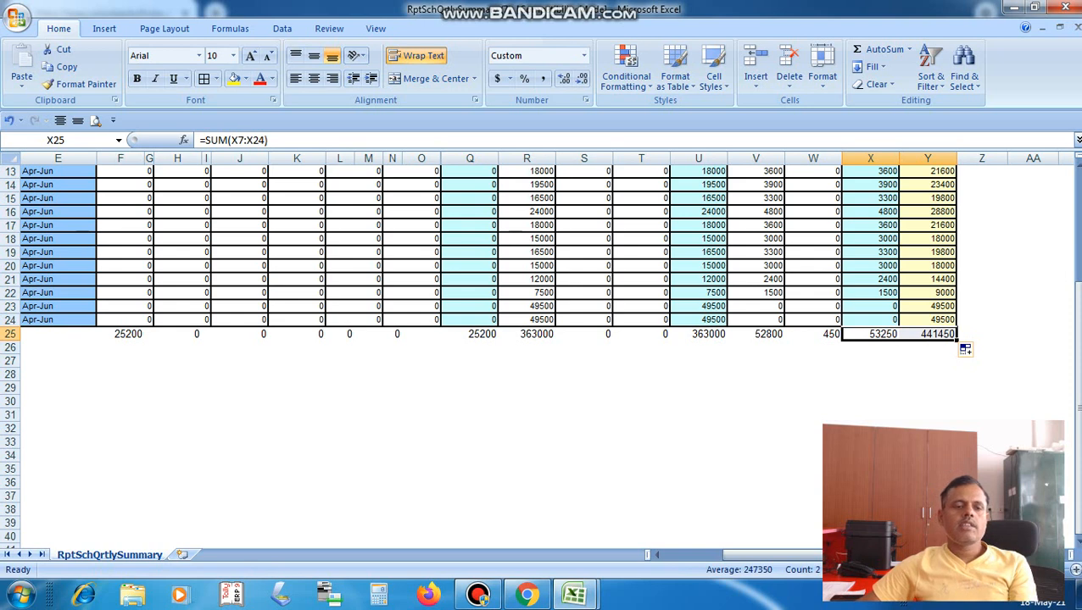
Copy rows 40 to 45, holding the fee distribution block, from the RptSchQrtlySummary (6) workbook.
left_click(527, 374)
left_click(120, 361)
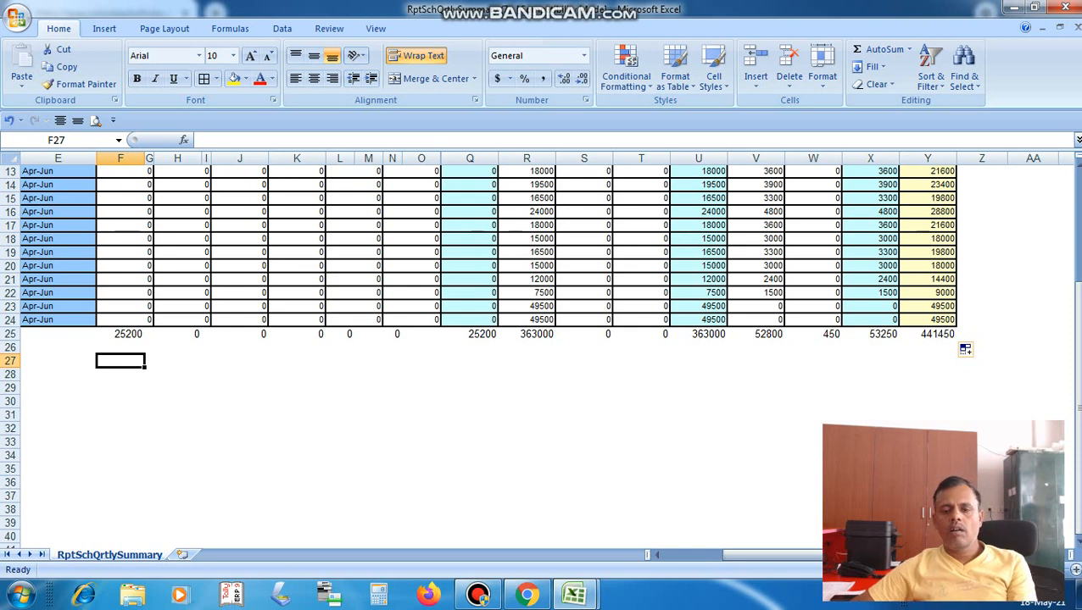
mouse_move(574, 595)
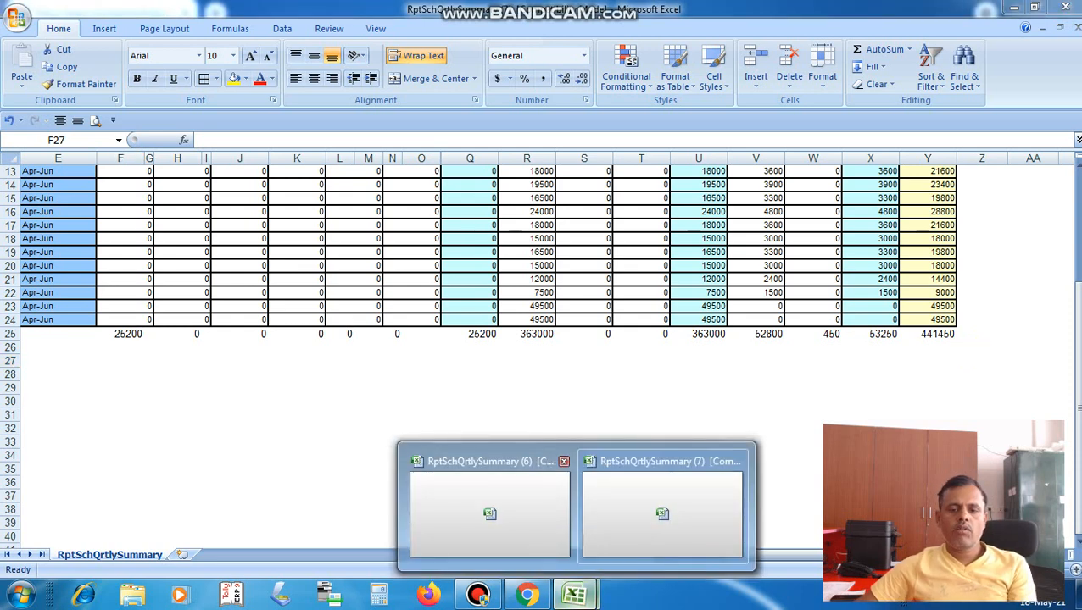
left_click(489, 500)
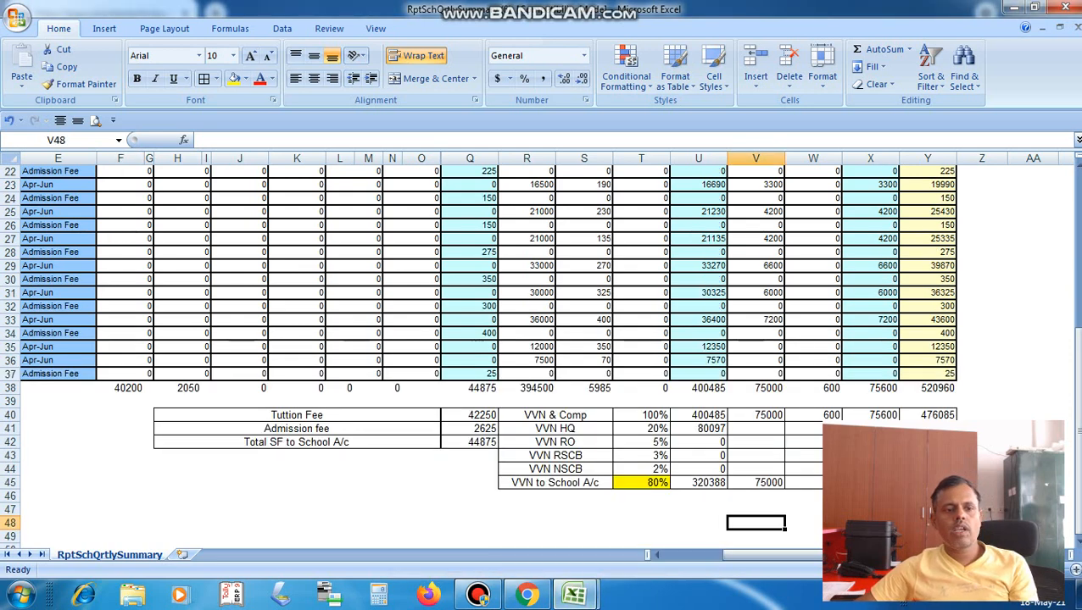
left_click_drag(742, 556, 682, 555)
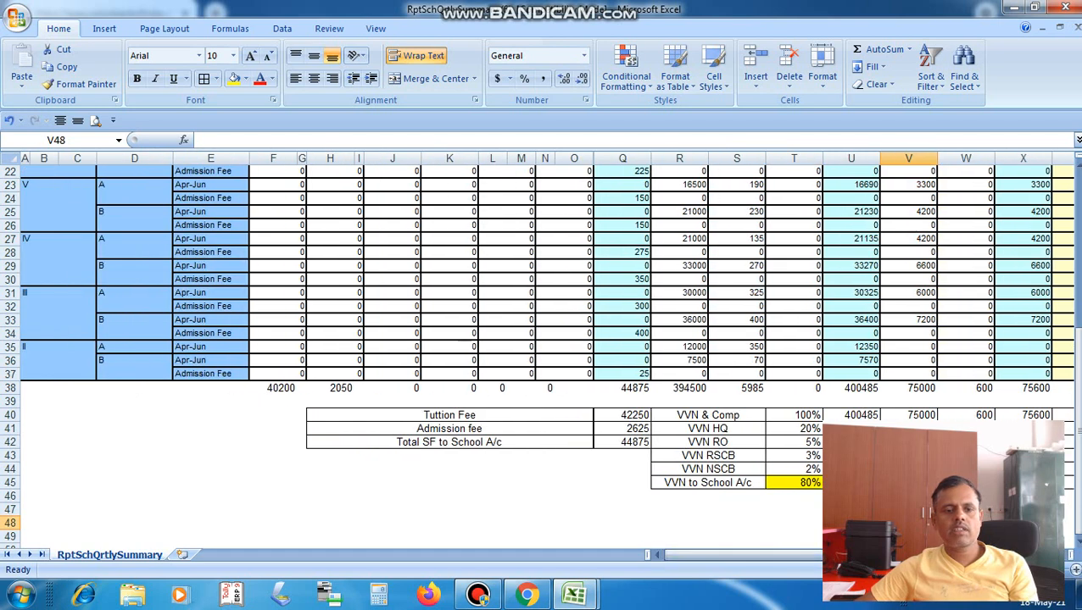
left_click_drag(10, 414, 10, 485)
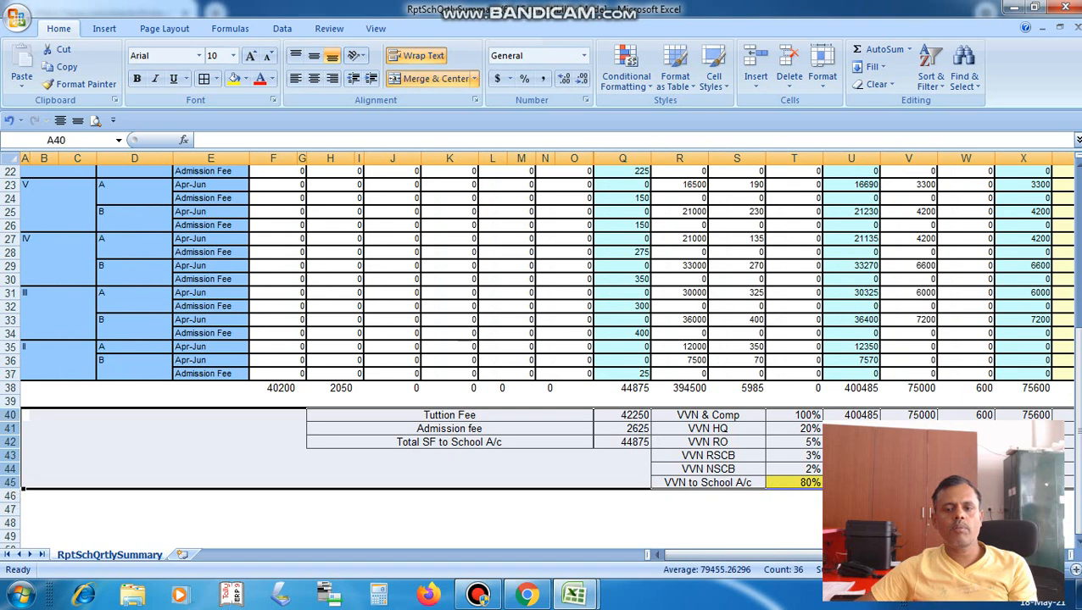
key("ctrl+c")
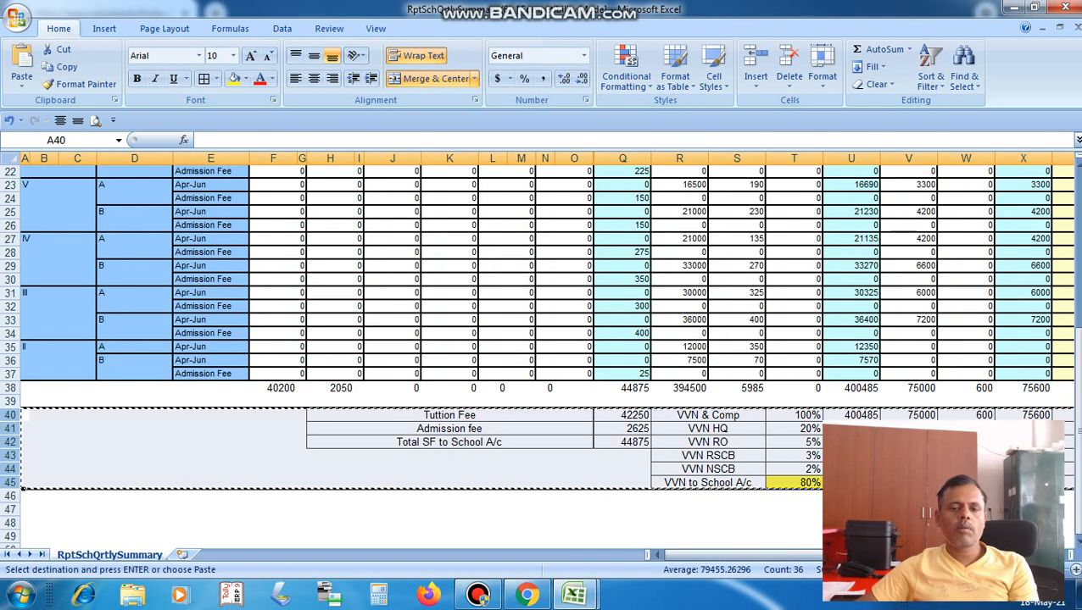
Paste the copied distribution block into the RptSchQrtlySummary (7) workbook, starting at cell A27 below the totals row.
left_click(575, 595)
left_click(653, 518)
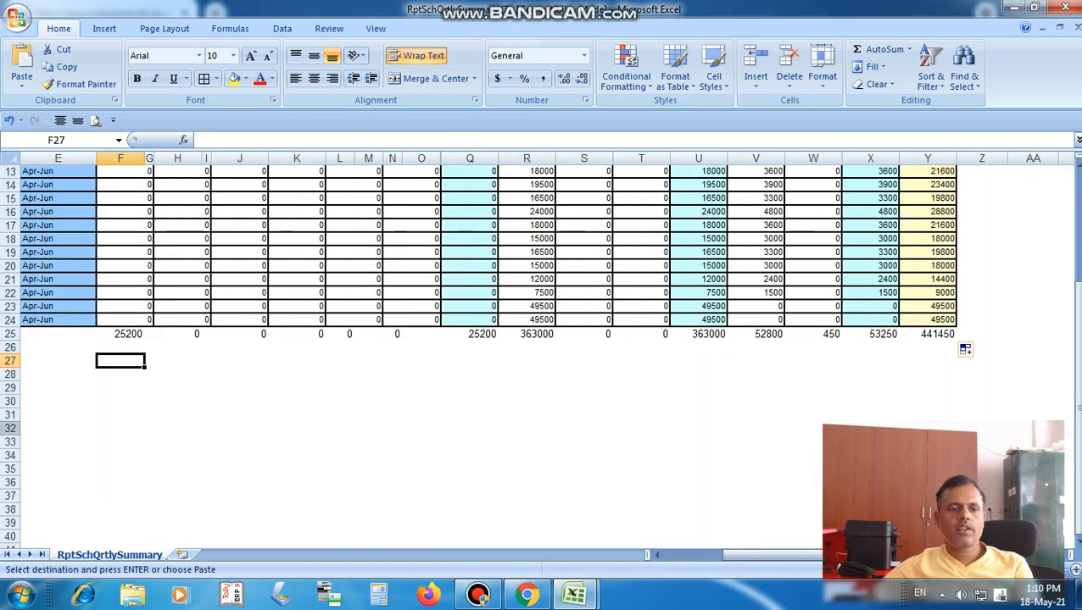
key("Left")
key("Left")
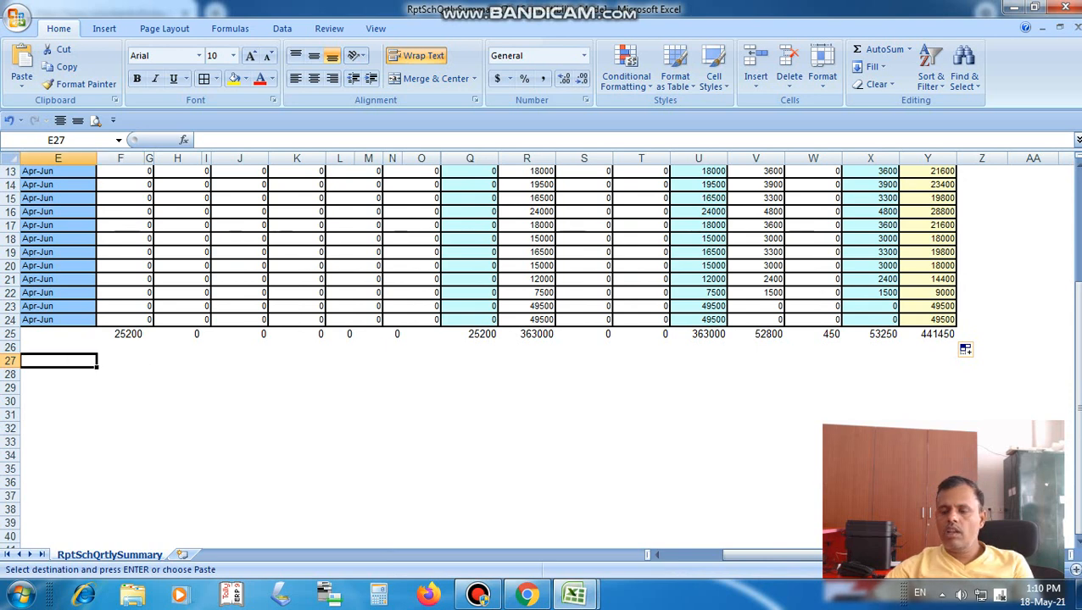
key("Left")
key("Left")
key("Left")
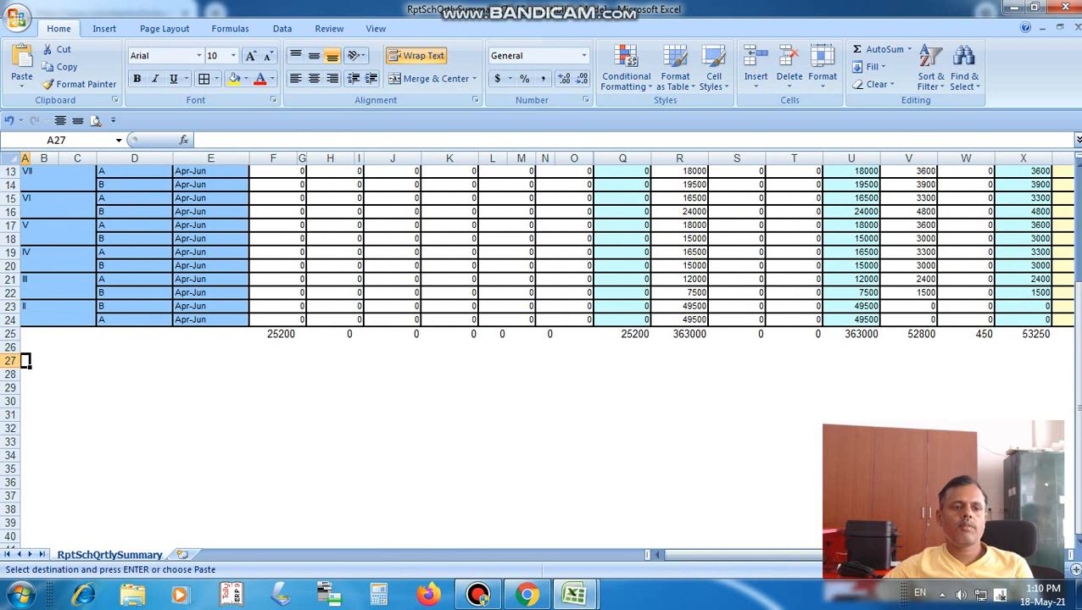
key("ctrl+v")
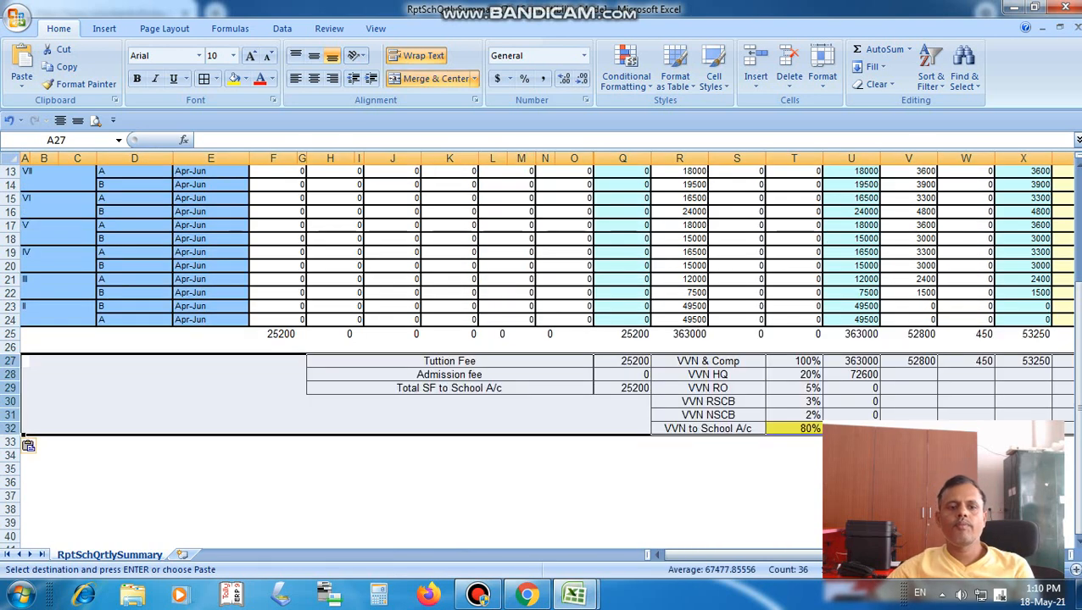
Examine the tuition fee, admission fee and Total SF to School A/c formulas in Q27 to Q29 and the adjoining VVN entries.
left_click(650, 363)
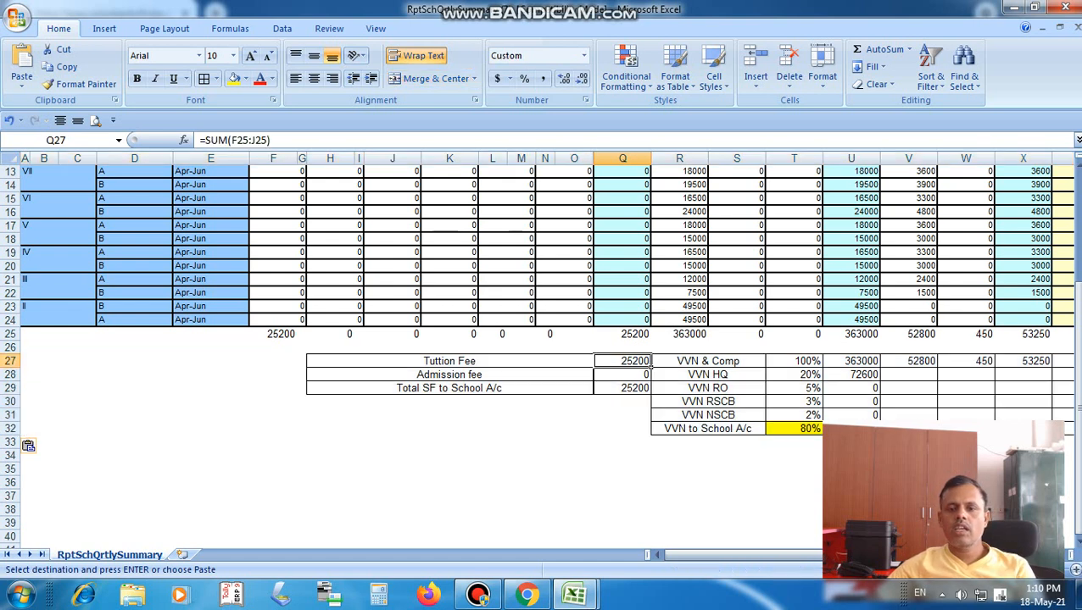
left_click_drag(697, 556, 727, 555)
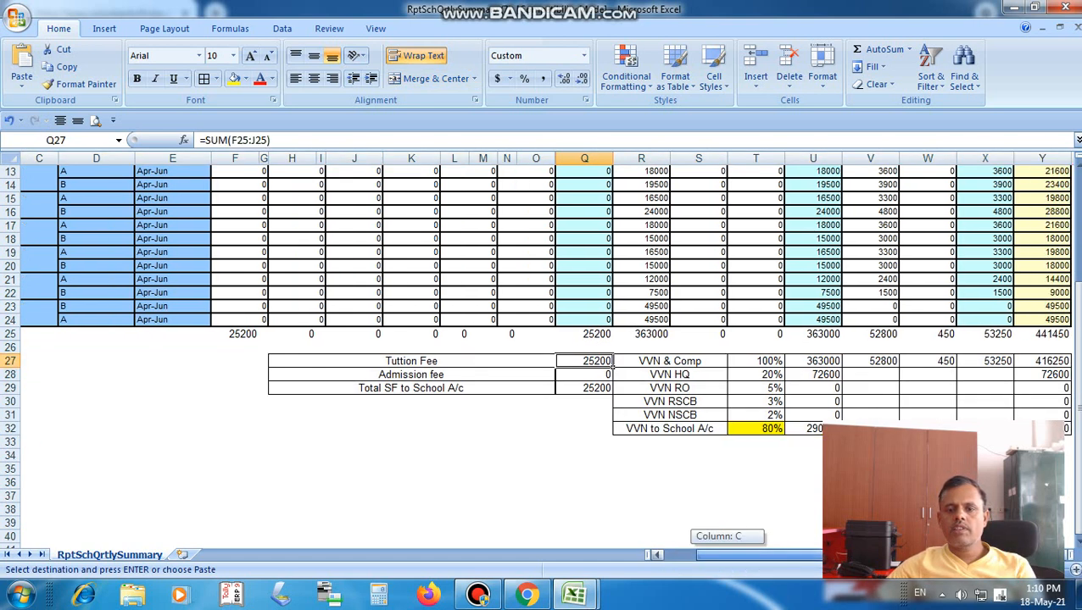
scroll(543, 356, "down", 1)
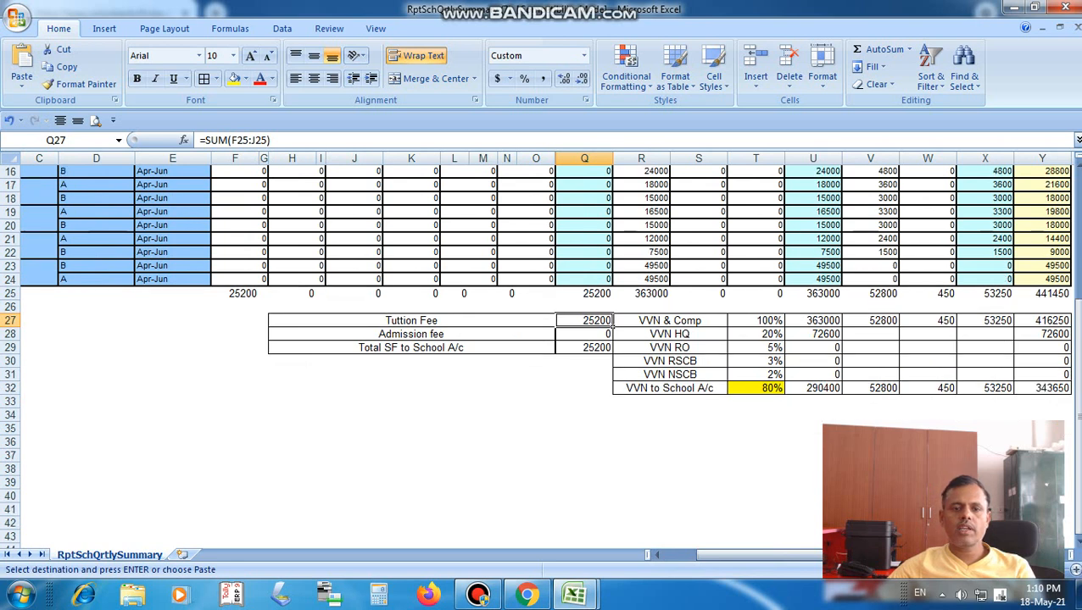
left_click(411, 334)
left_click(584, 321)
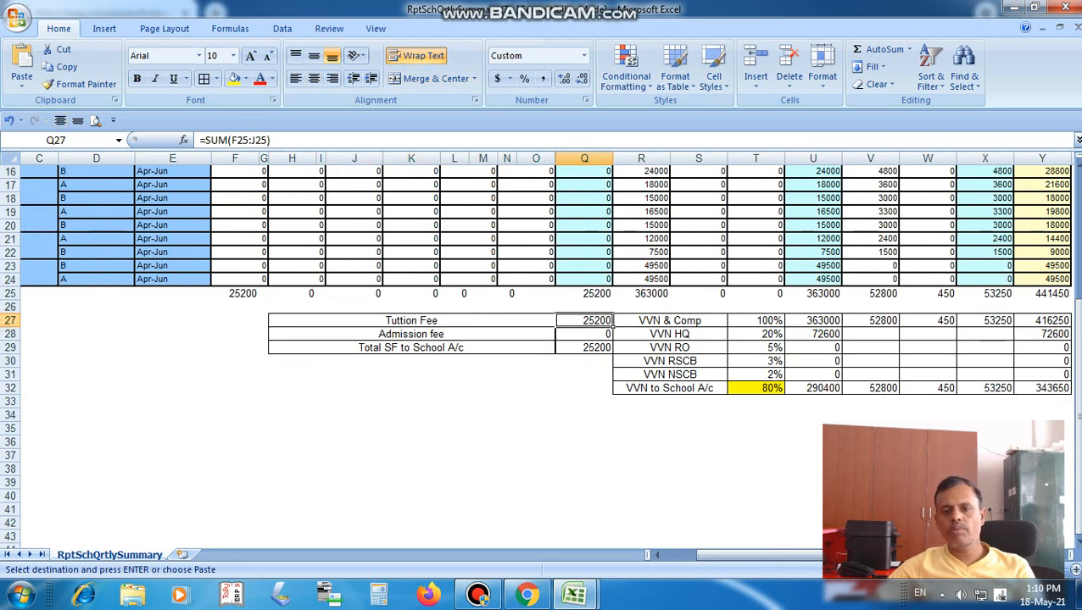
left_click(542, 335)
left_click(593, 335)
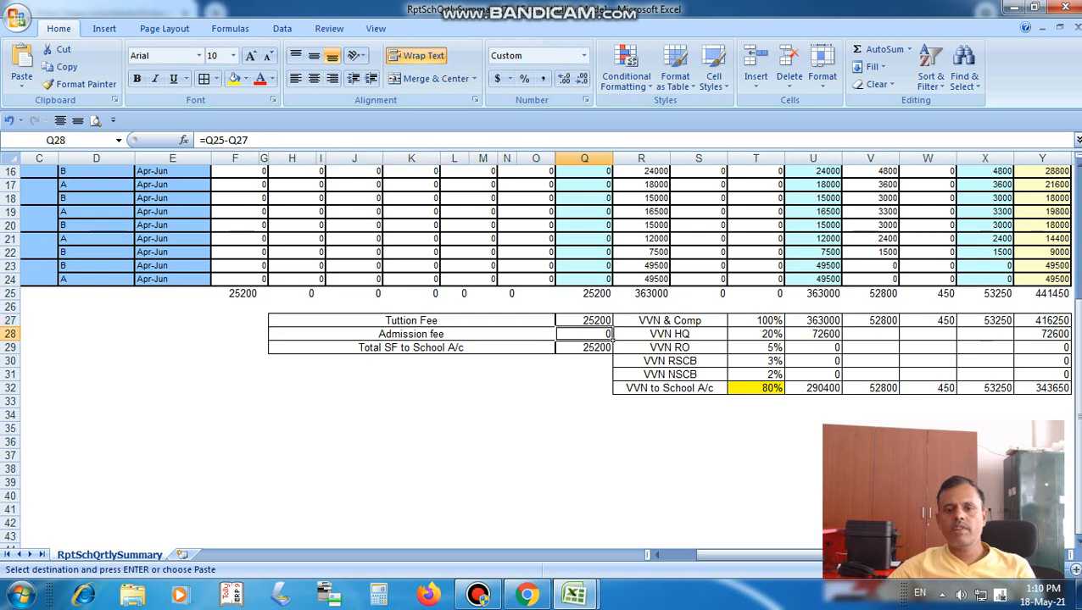
left_click(551, 348)
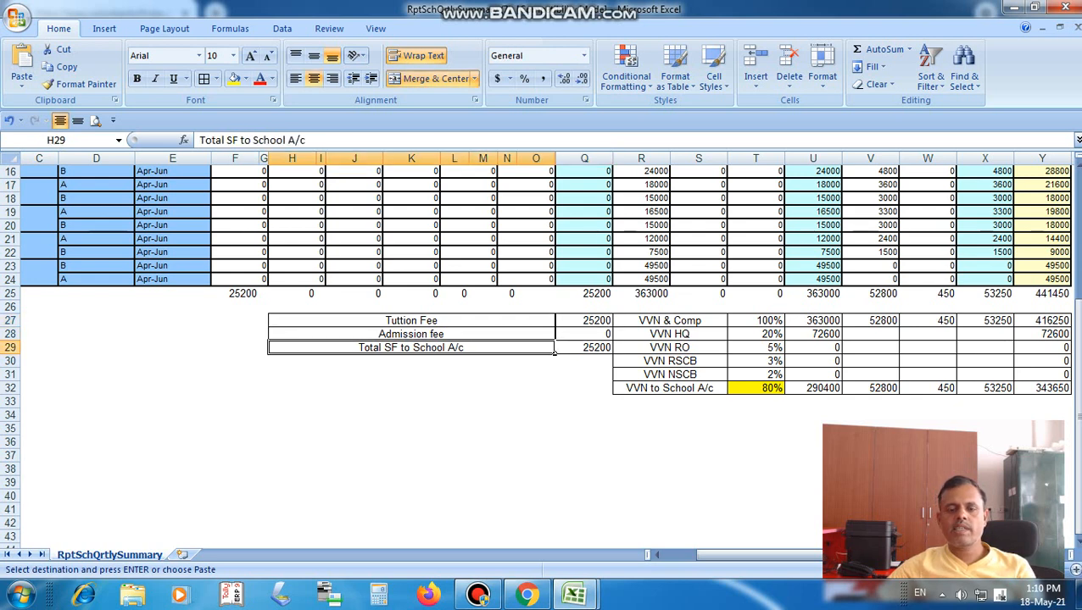
left_click(619, 348)
left_click(593, 349)
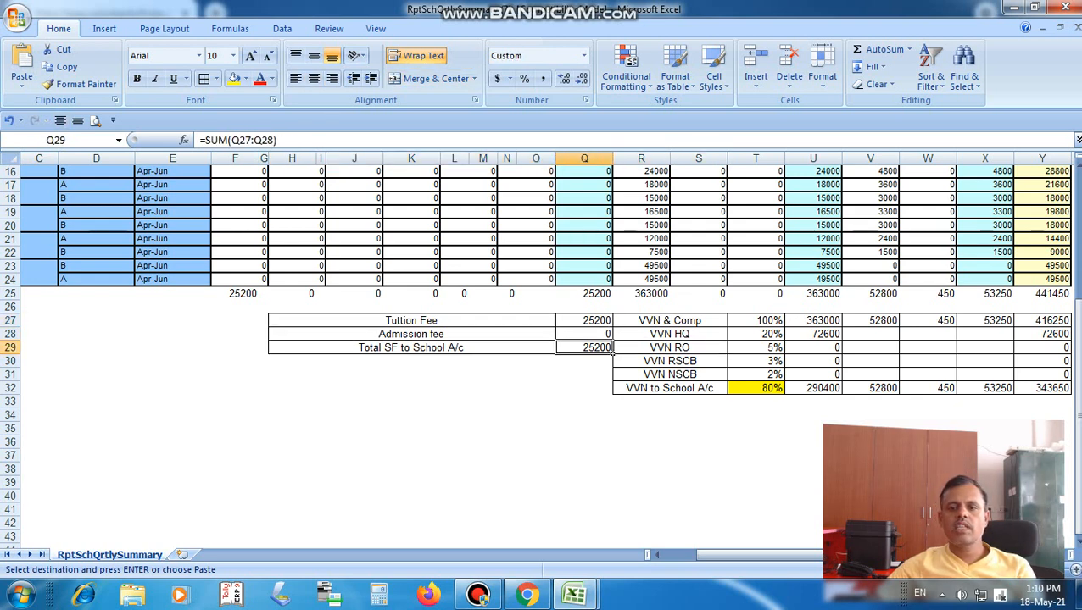
left_click(644, 322)
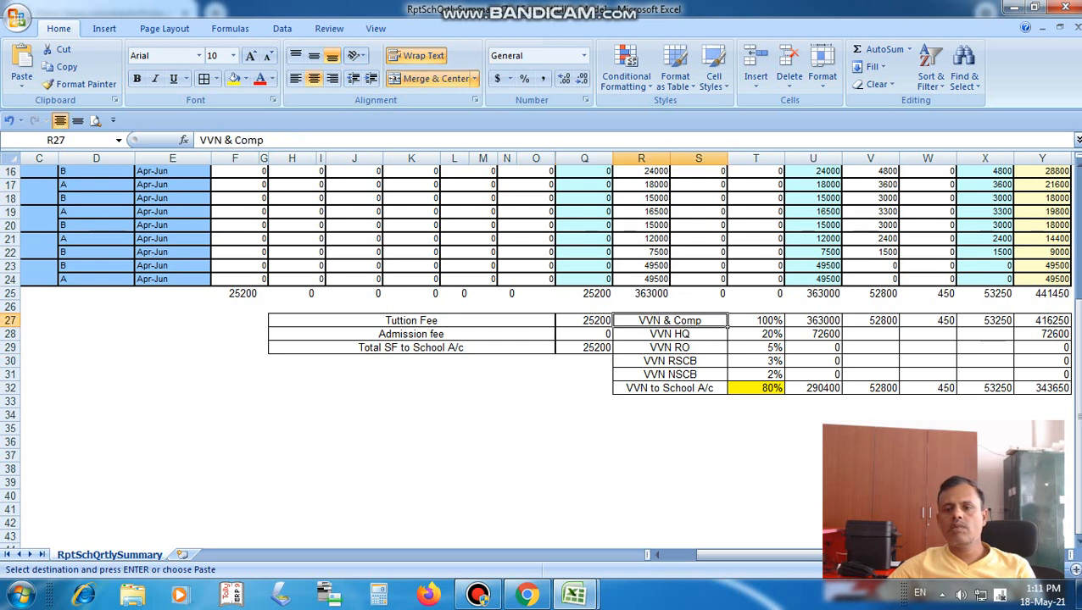
left_click(776, 335)
Set the VVN to School A/c percentage in T32 to 70%.
left_click(782, 389)
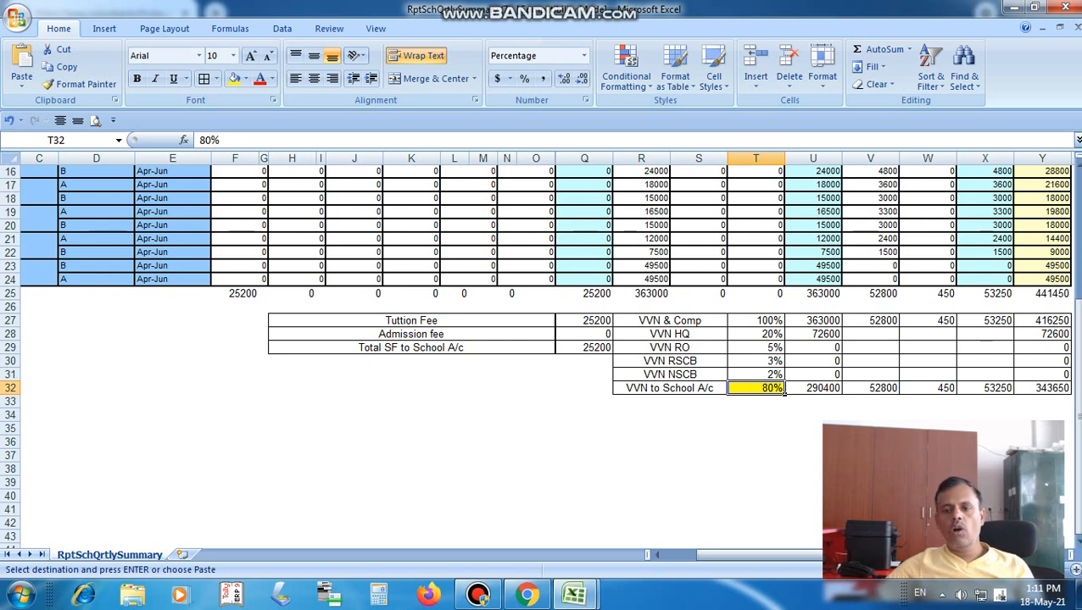
type("0")
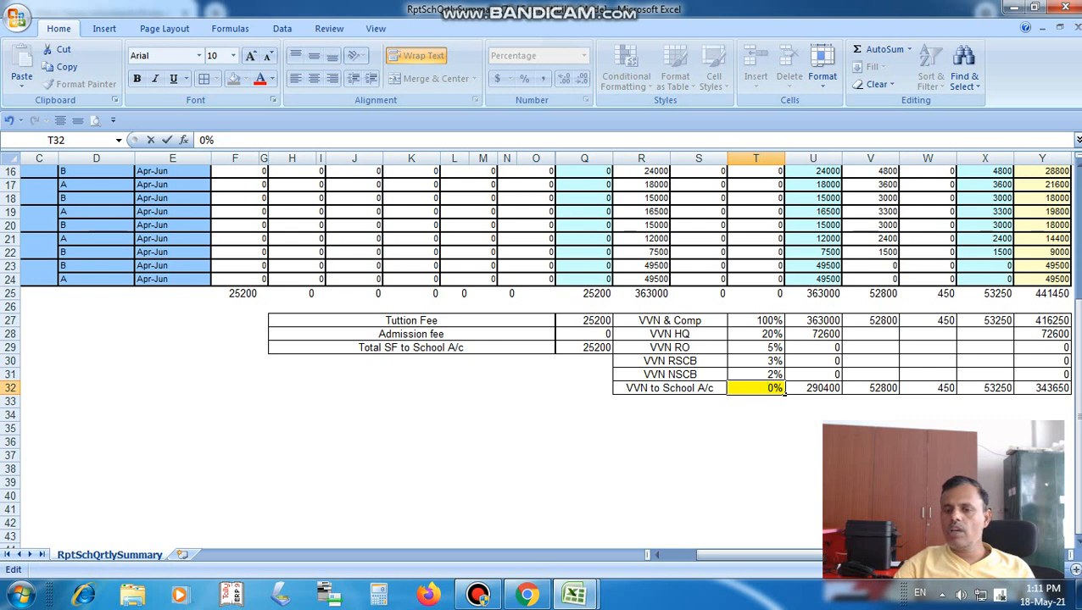
type("7")
key("Return")
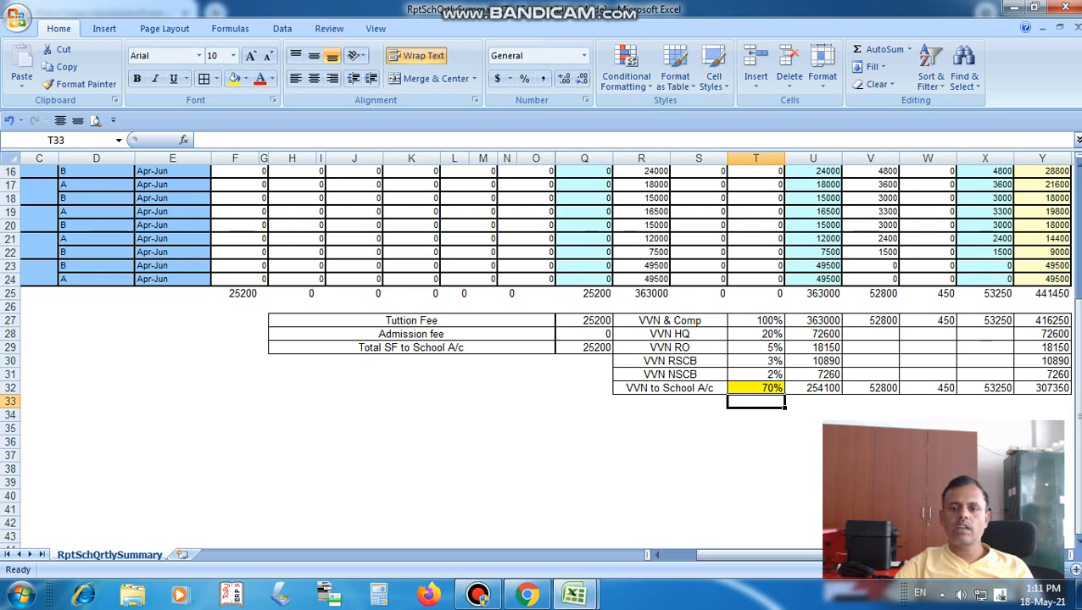
Restore the VVN to School A/c percentage in T32 to 80%.
double_click(756, 388)
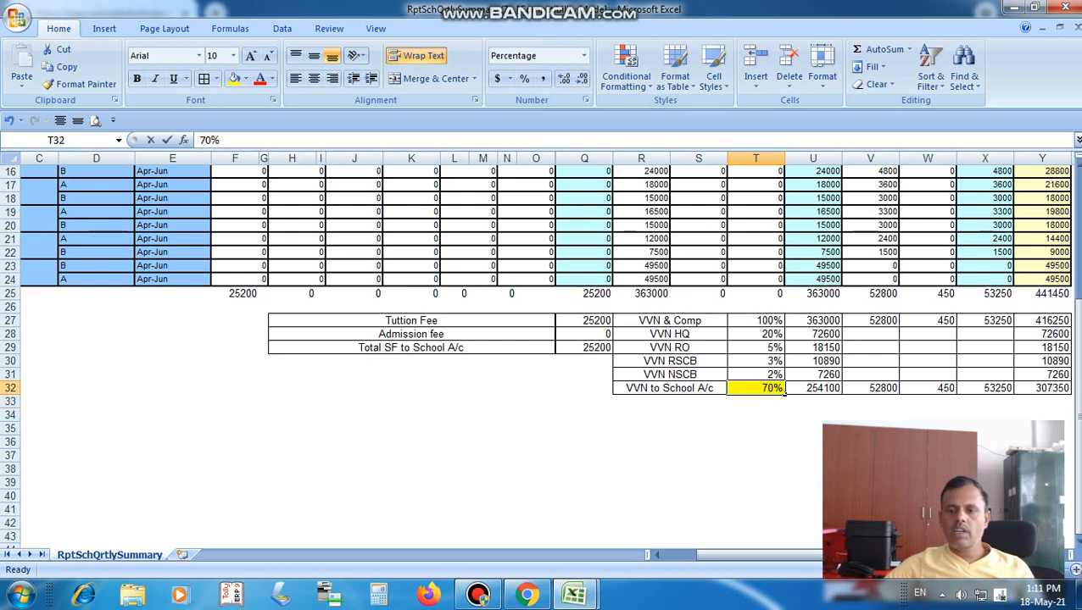
key("Left")
key("Left")
key("BackSpace")
type("8")
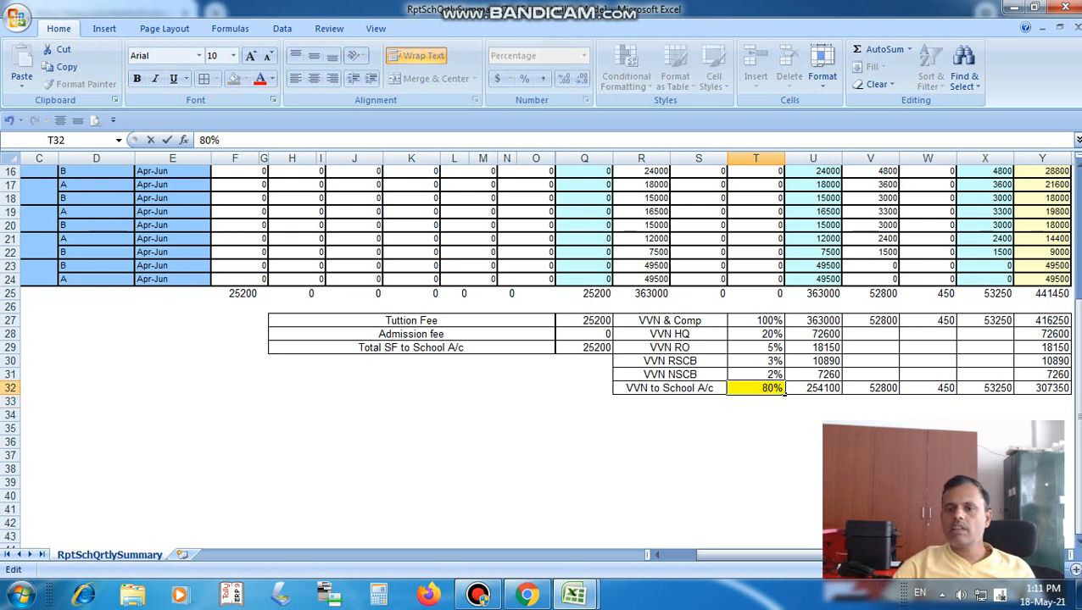
key("Return")
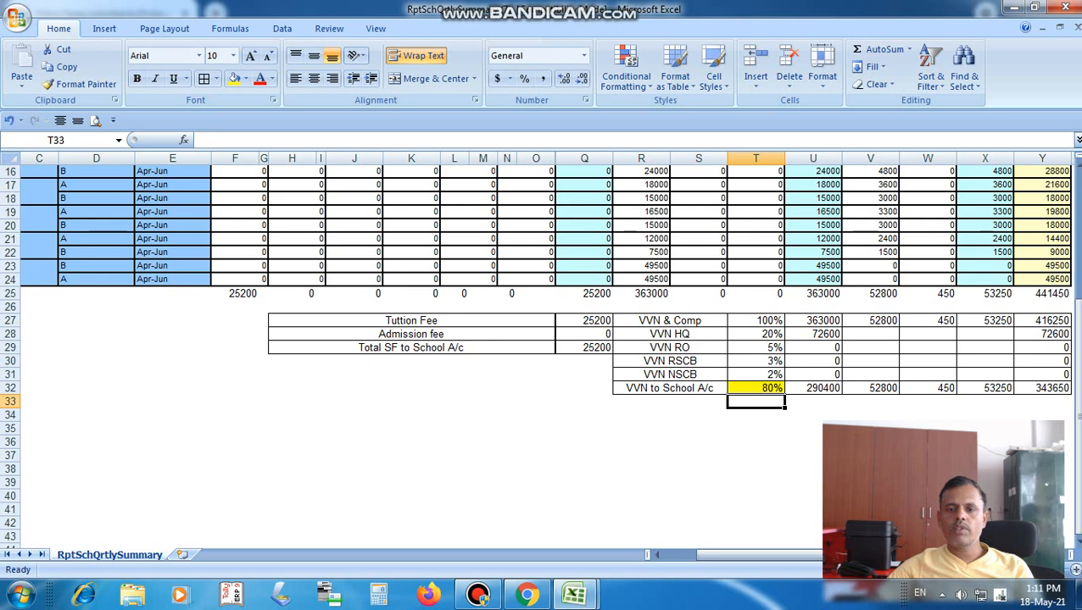
Examine the VVN & Comp formulas across row 27, from column U through the total in column Y.
left_click(670, 334)
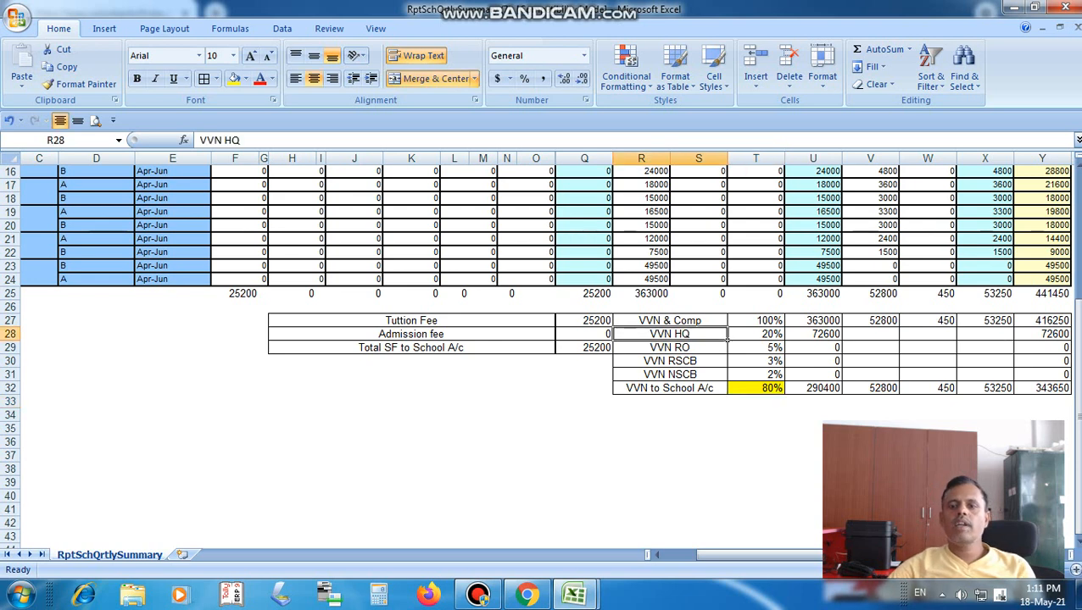
key("Up")
key("Right")
key("Right")
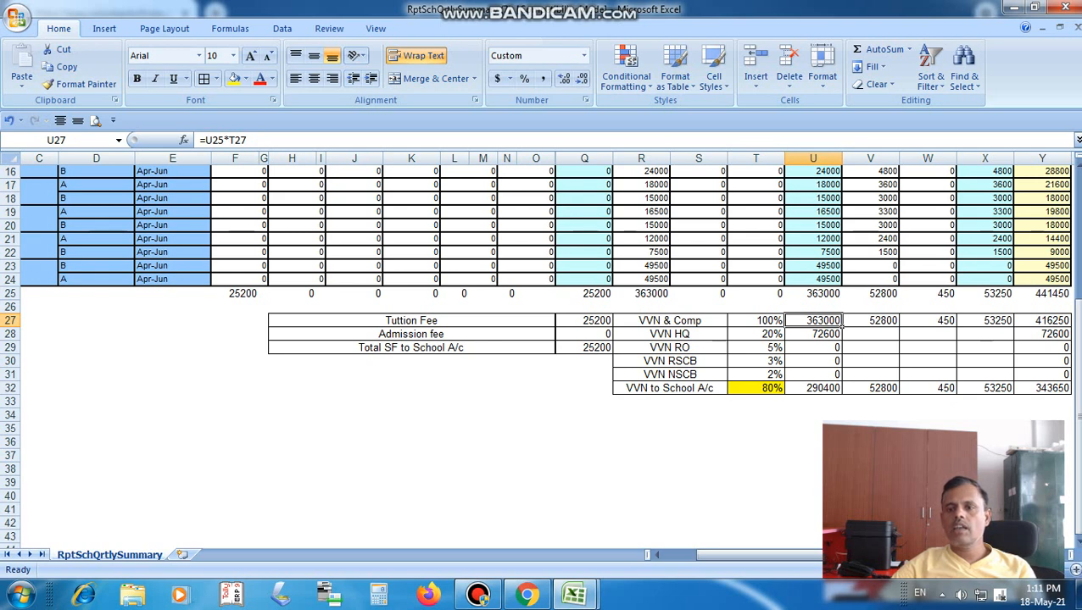
key("Right")
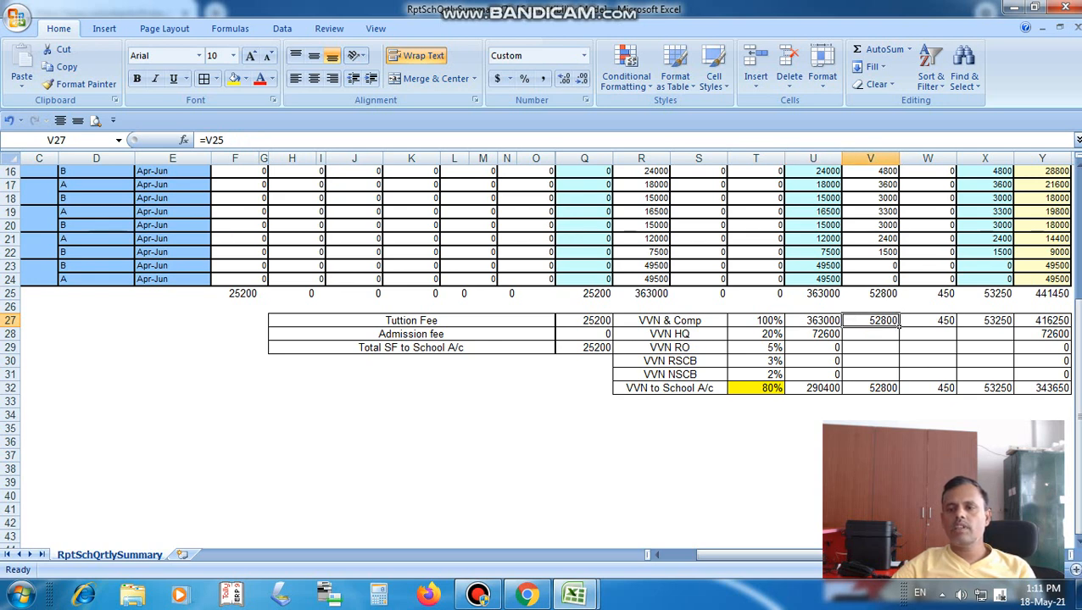
key("Right")
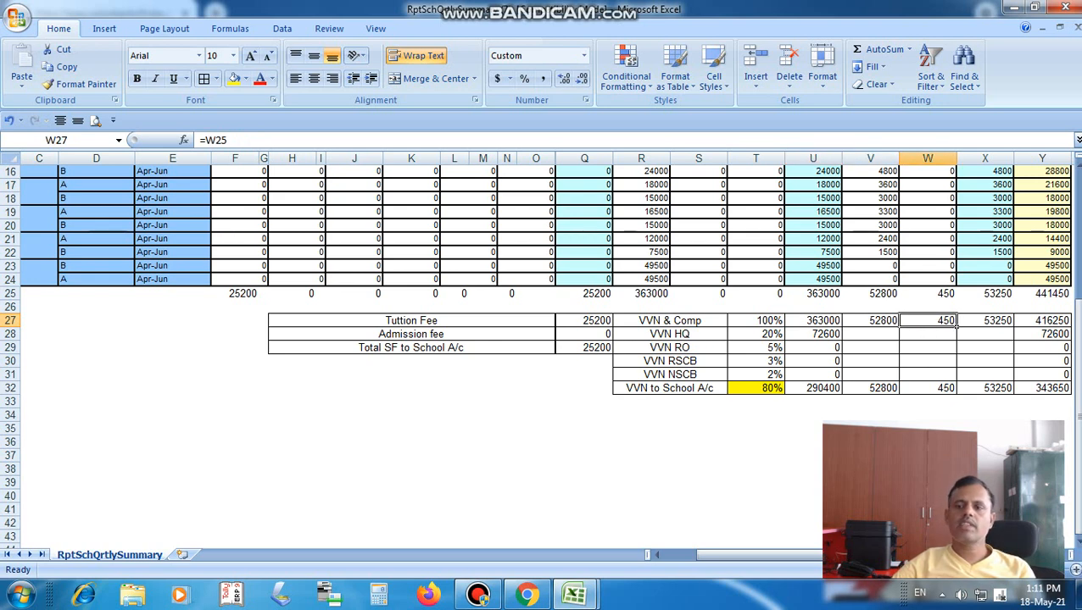
key("Right")
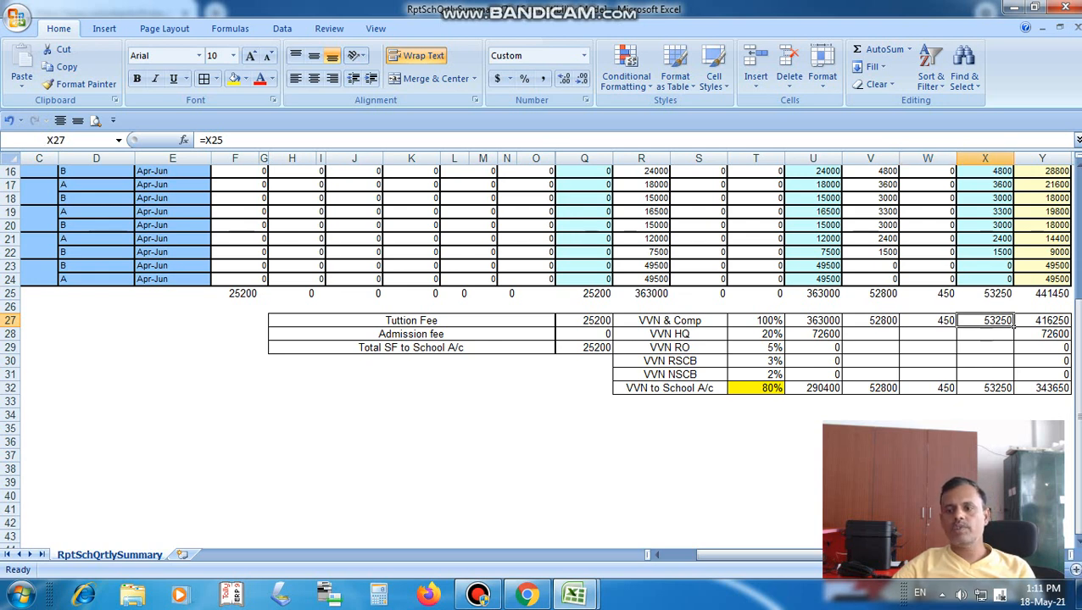
key("Right")
key("Right")
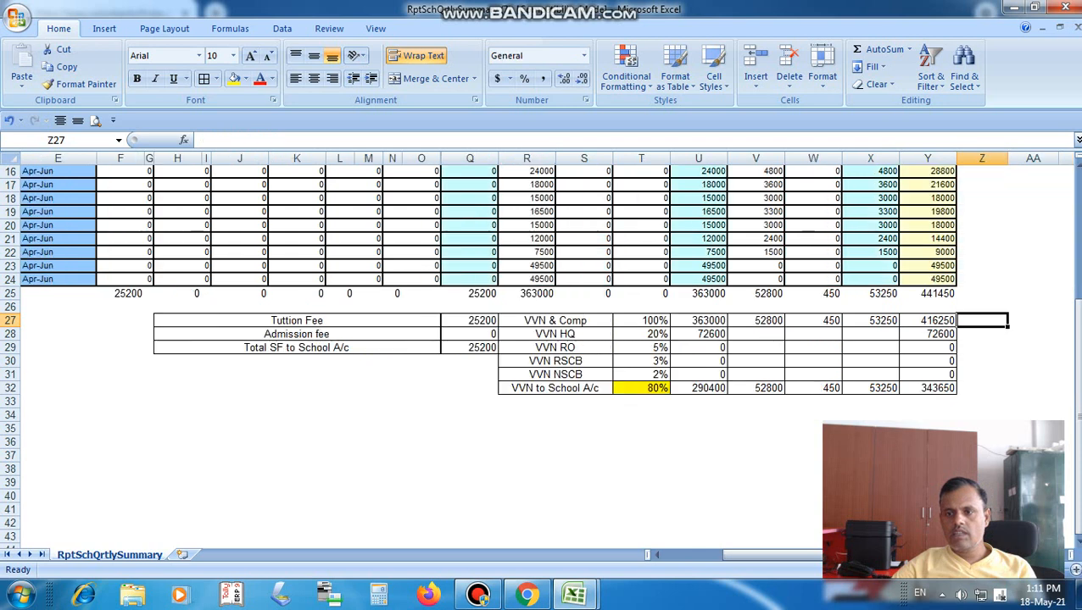
key("Left")
key("Left")
key("Left")
key("Left")
key("Left")
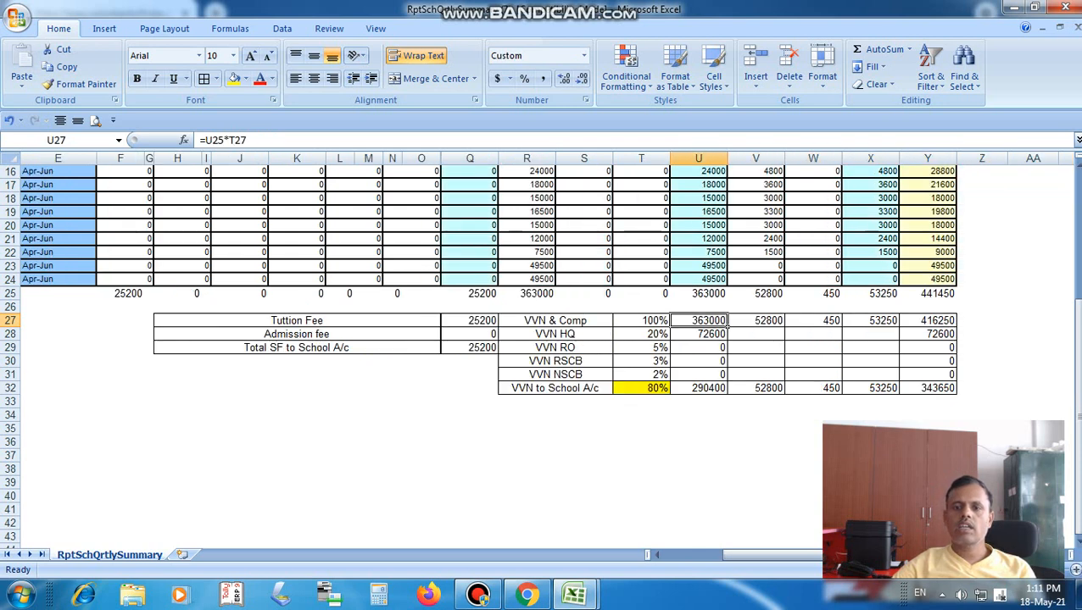
Review the VVN share percentages in column T and the VVN HQ amount formula in U28.
key("Down")
key("Left")
key("Down")
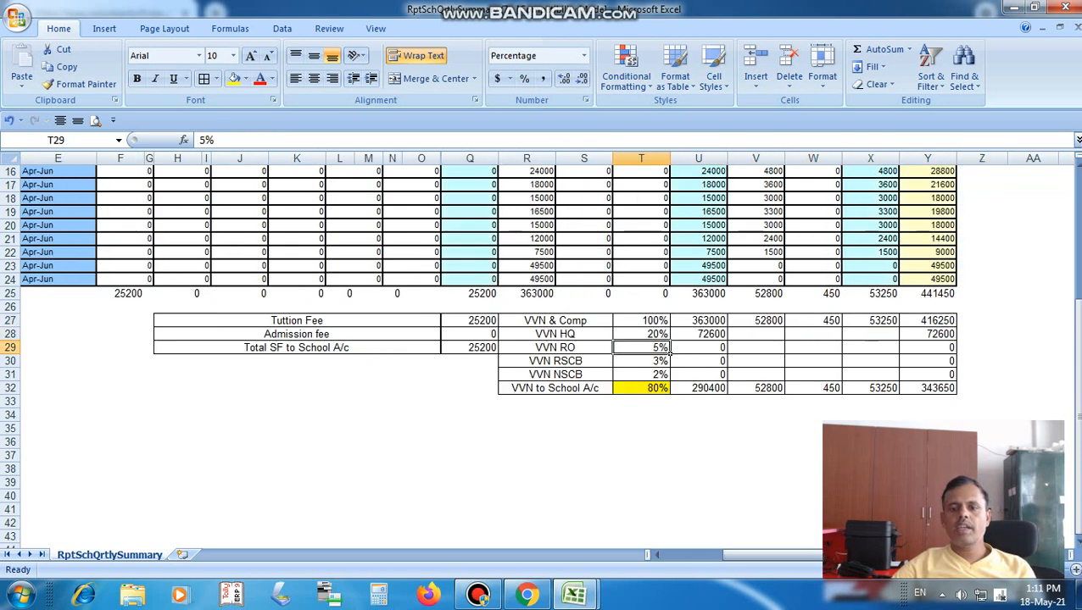
key("Down")
key("Down")
key("Down")
key("Up")
key("Up")
key("Up")
key("Up")
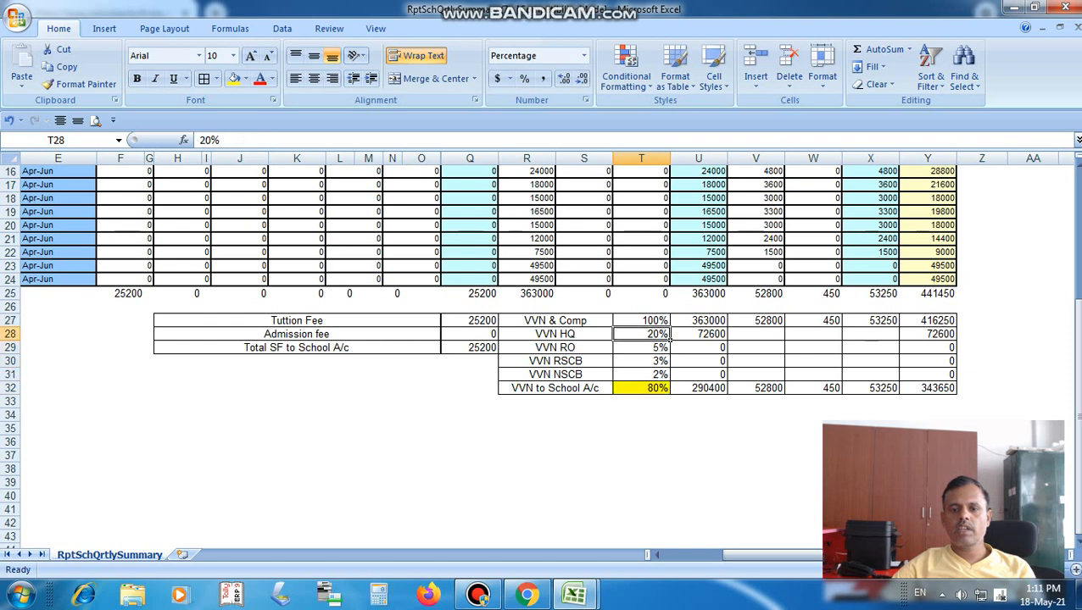
key("Right")
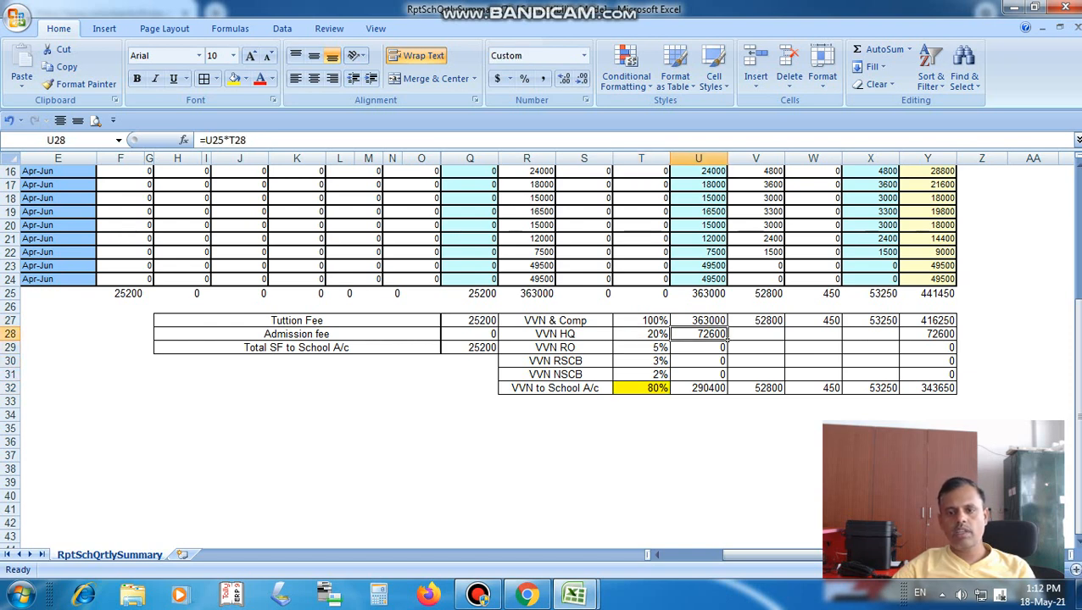
key("Up")
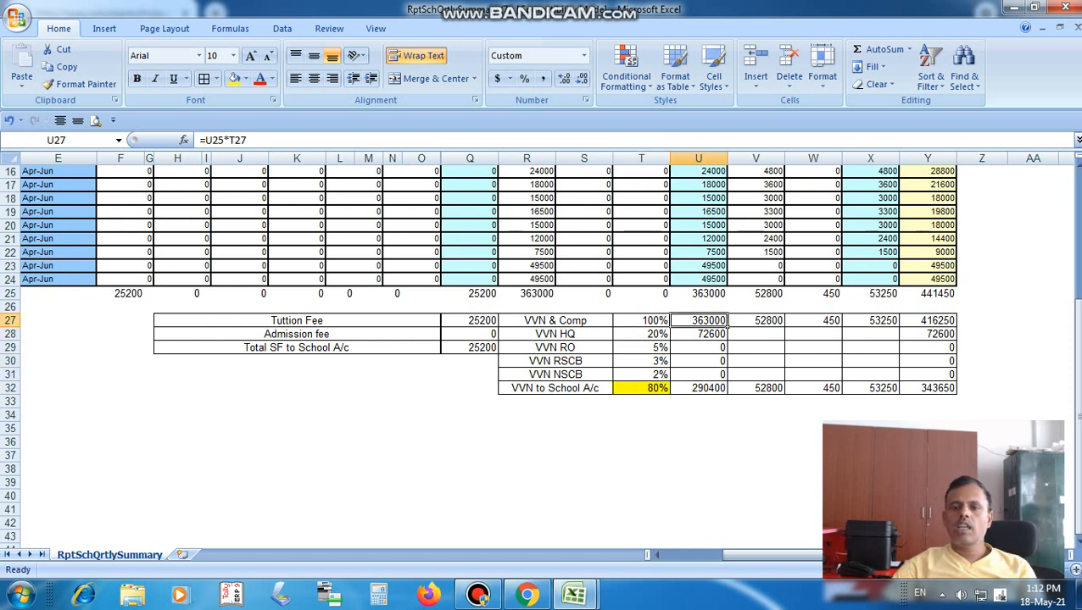
Examine the VVN share amount formulas down column U, from VVN HQ in U28 to VVN to School A/c in U32.
key("Down")
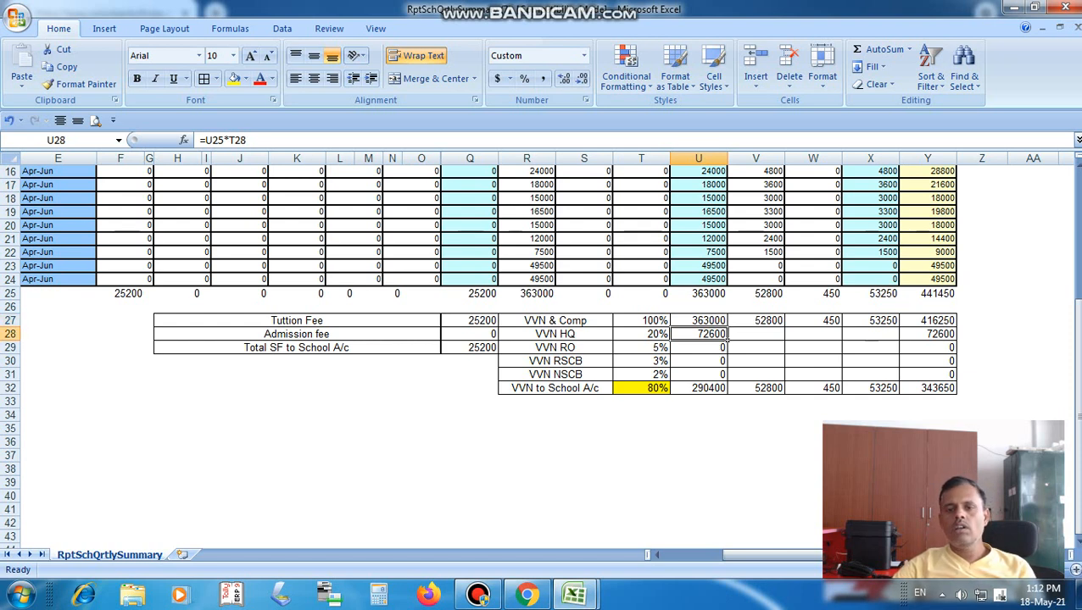
key("Down")
key("Down")
key("Down")
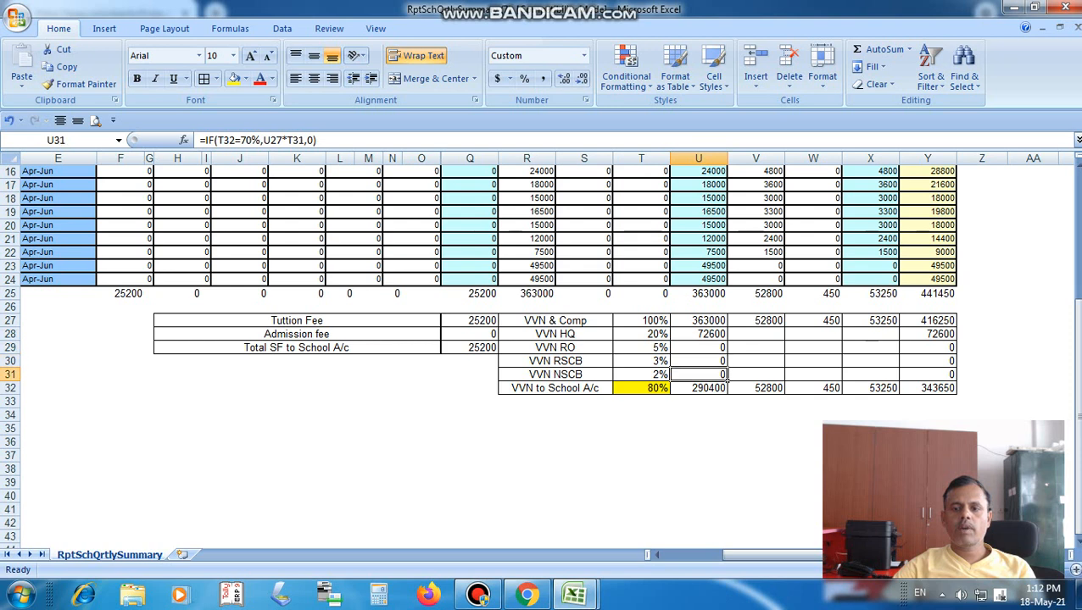
key("Down")
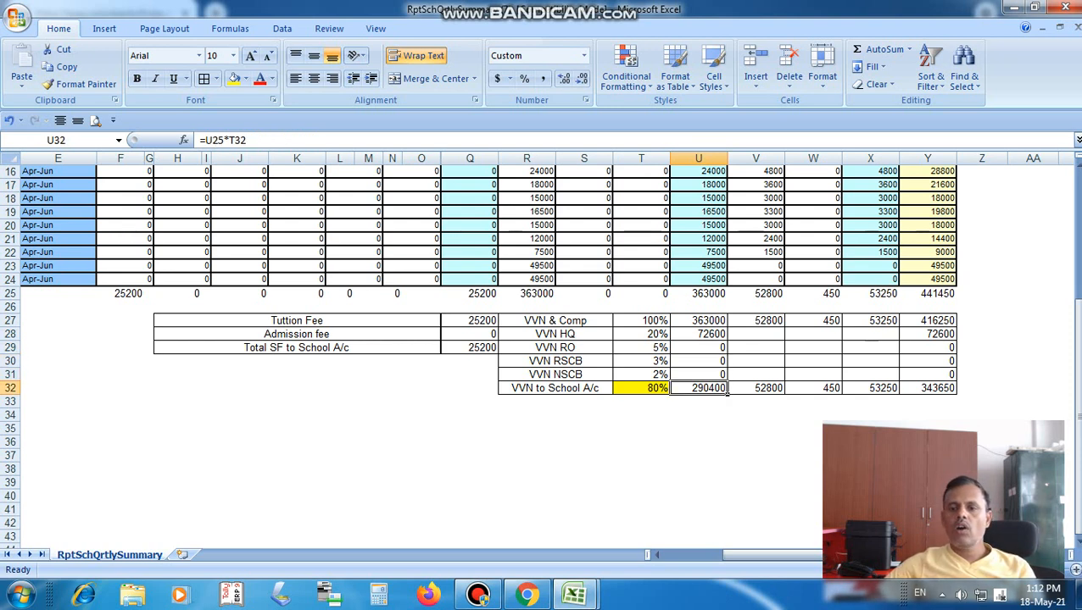
Review the VVN to School A/c amounts in U32:W32 and the total formula in Y32.
left_click_drag(727, 390, 842, 392)
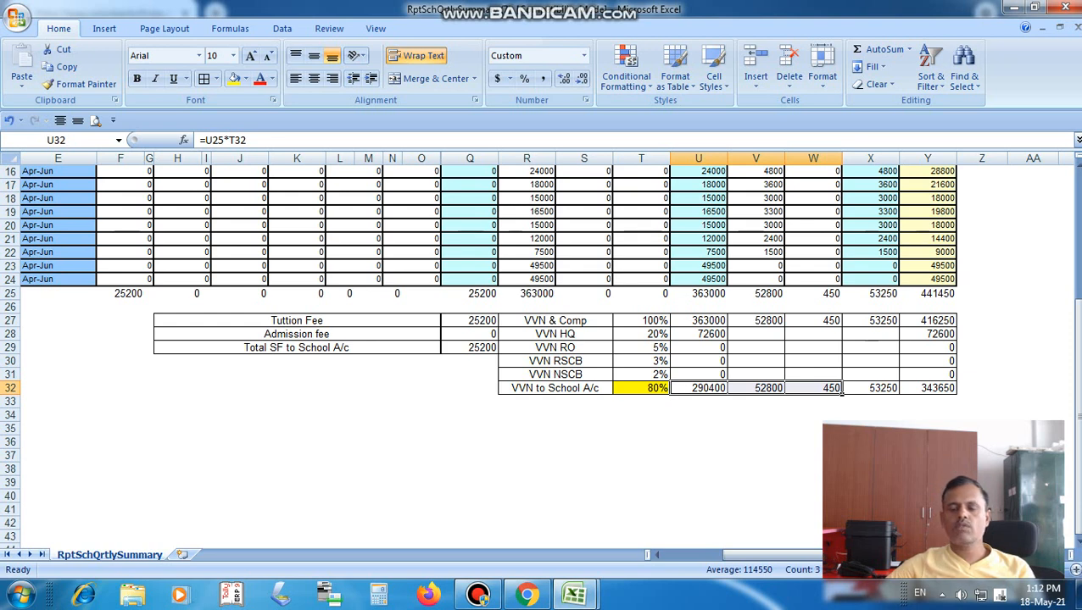
scroll(842, 391, "down", 2)
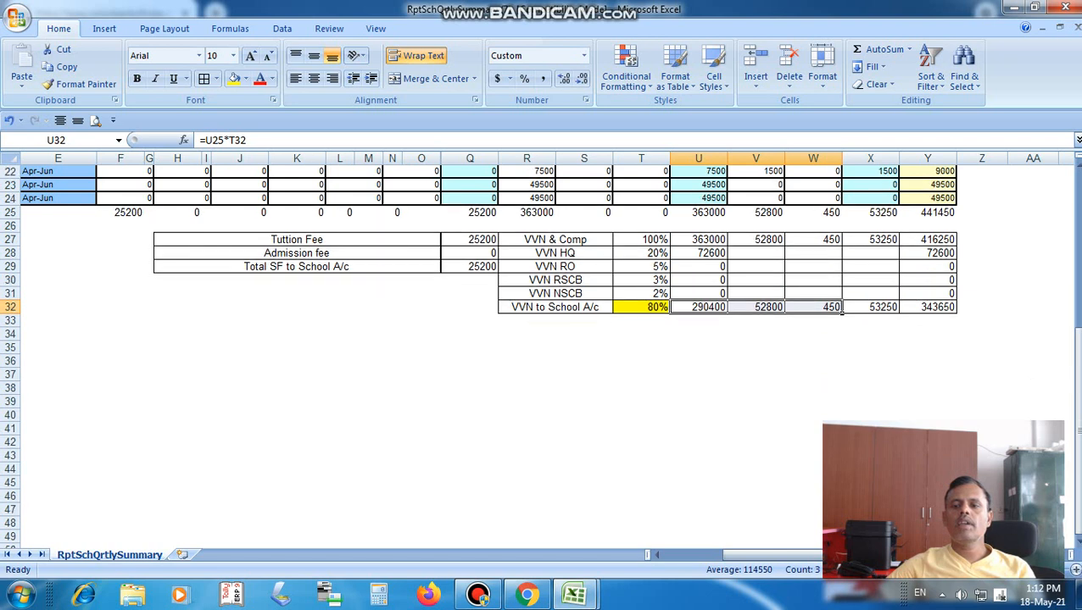
left_click(927, 308)
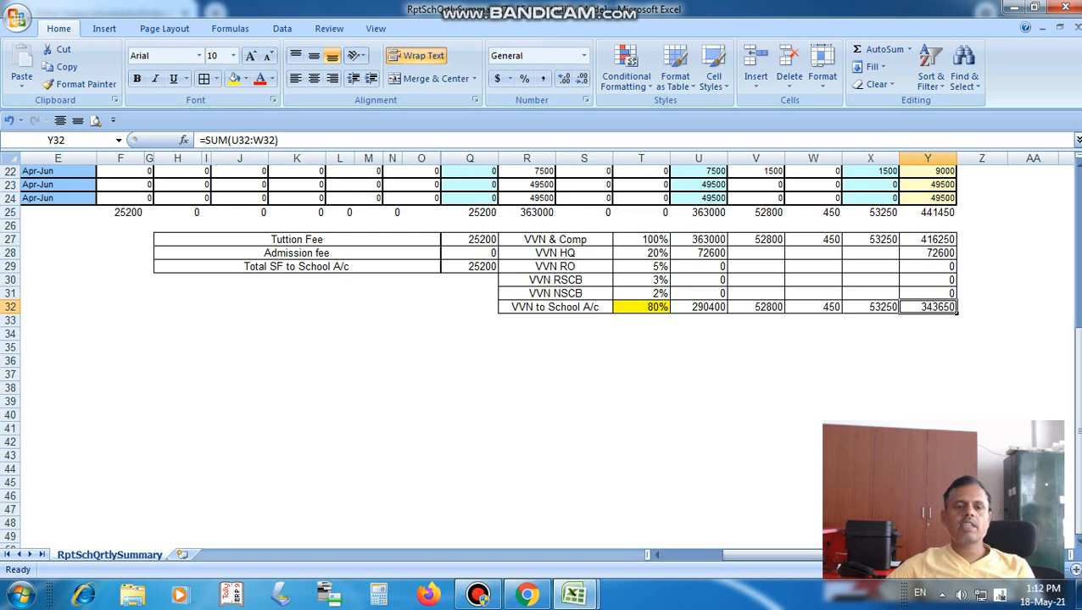
Check the Tuttion Fee formula in Q27 against the SF column totals in row 25.
scroll(498, 284, "up", 1)
left_click(484, 279)
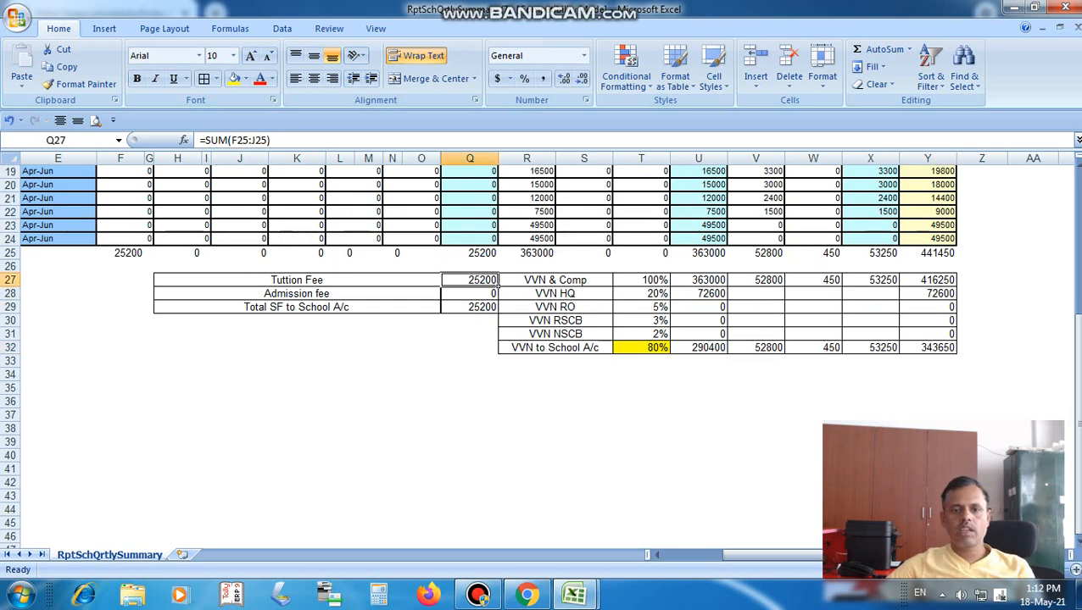
scroll(498, 285, "up", 1)
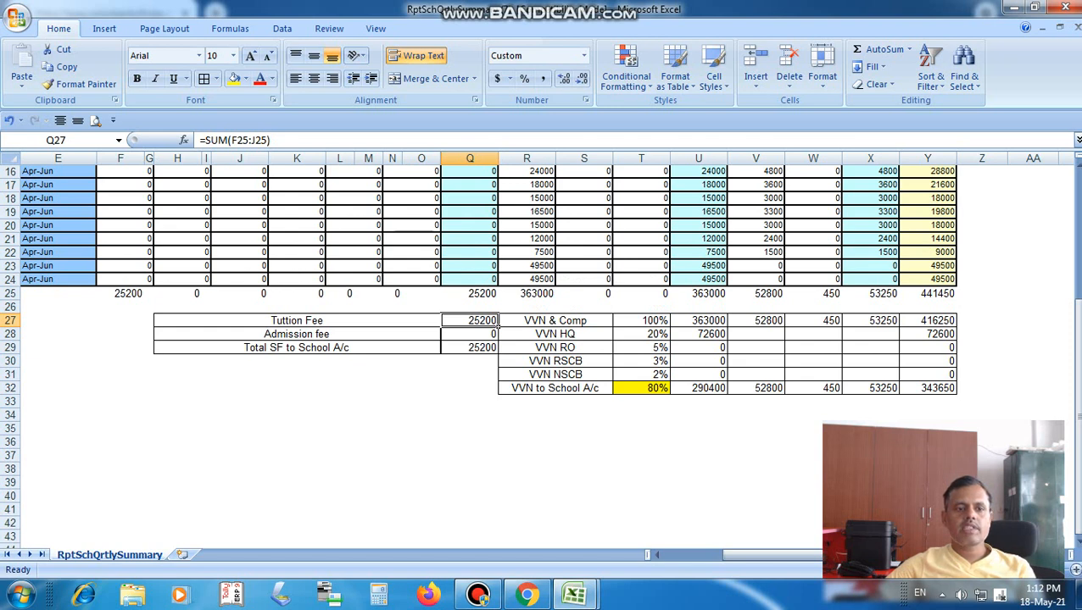
left_click_drag(119, 294, 373, 293)
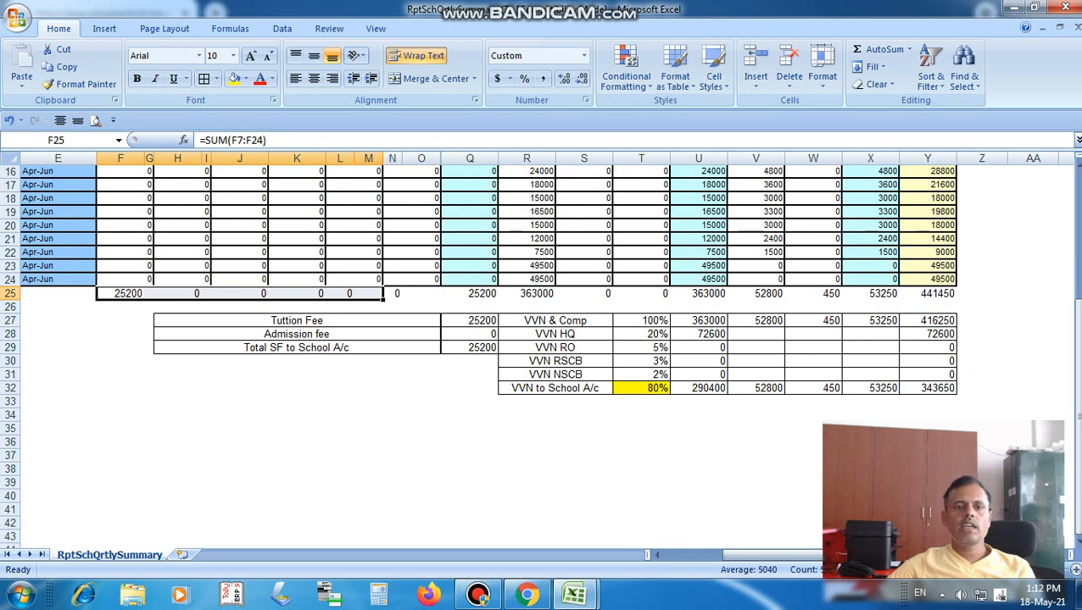
left_click(490, 322)
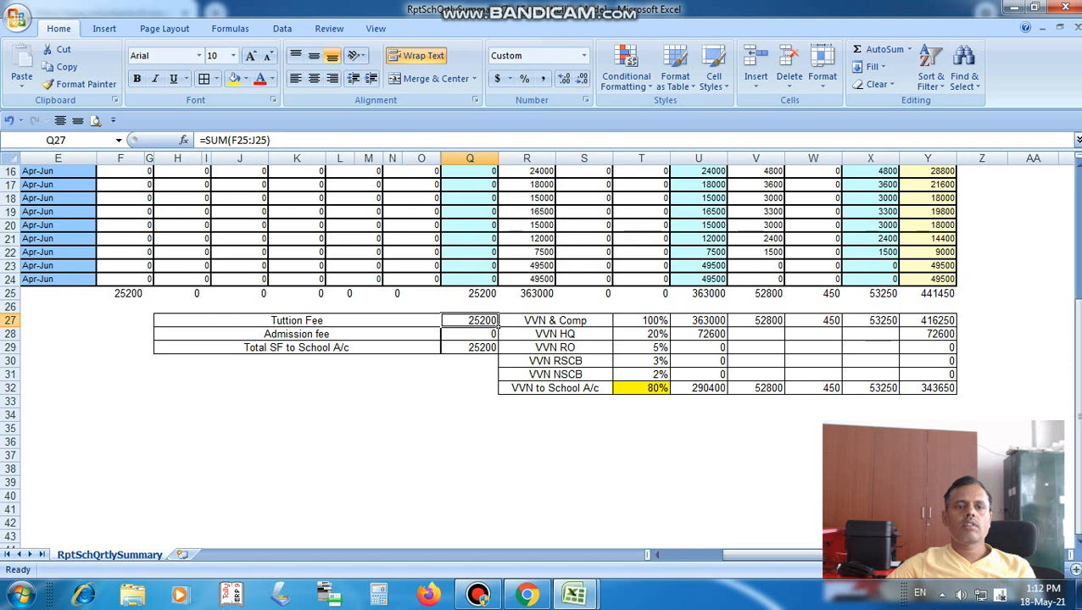
Review the Project Fee(SF) and Library Fee(SF) column headings in row 6.
scroll(479, 356, "up", 4)
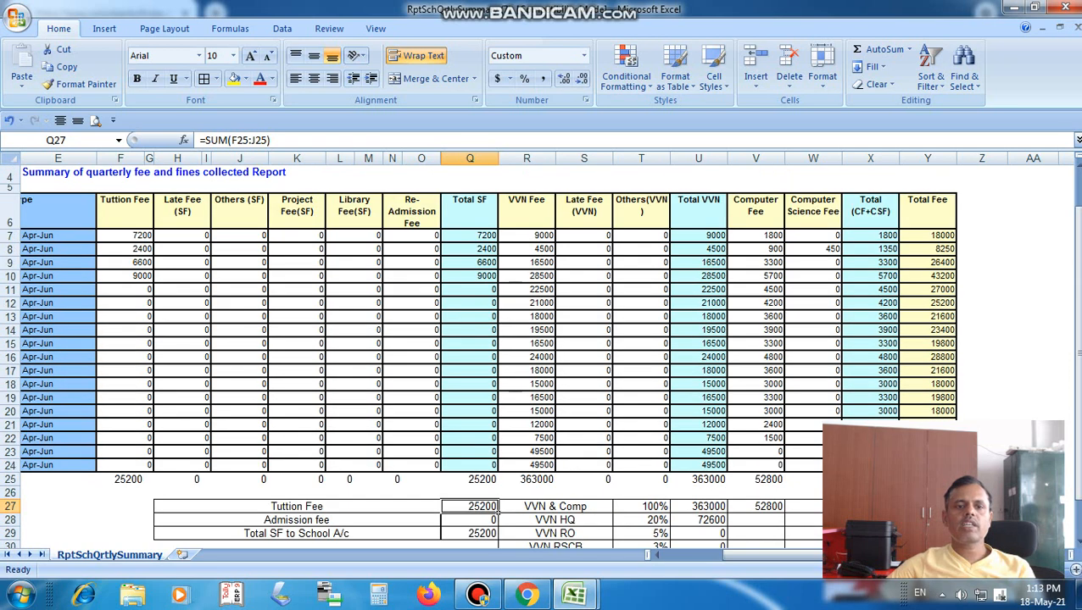
left_click(315, 222)
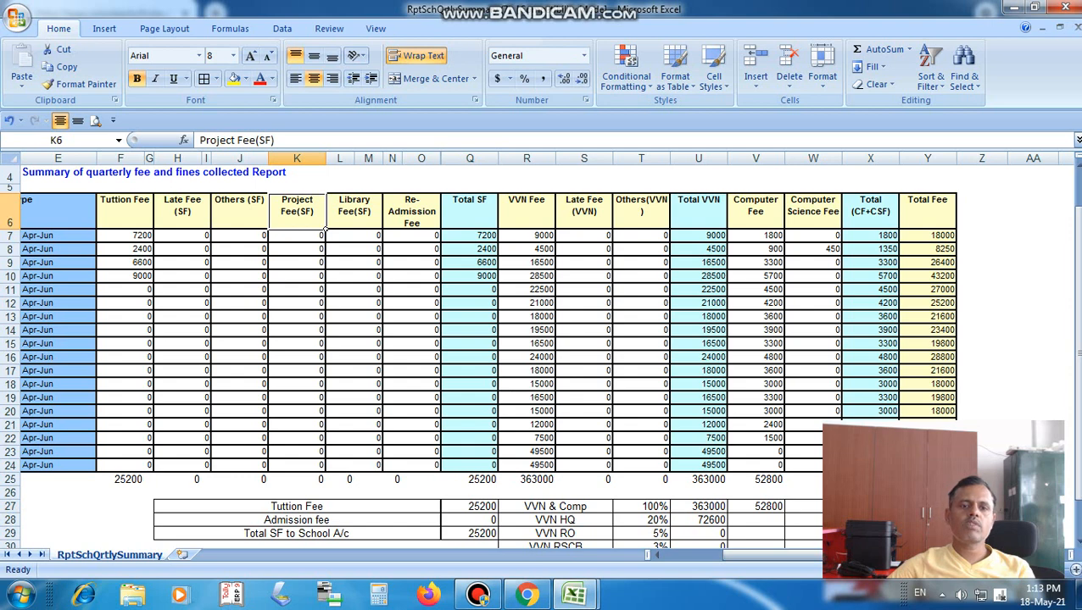
left_click(380, 227)
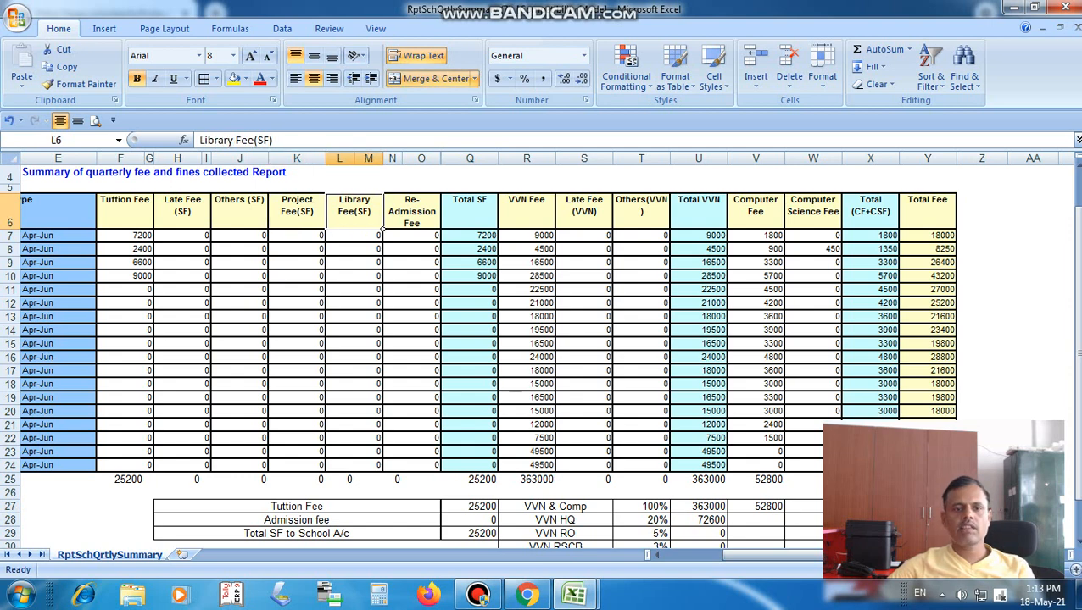
scroll(479, 356, "down", 3)
scroll(479, 356, "up", 2)
Trace the Tuttion Fee formula in Q27 to F25:J25 and the Admission fee formula in Q28 to Q25 and Q27.
left_click(124, 415)
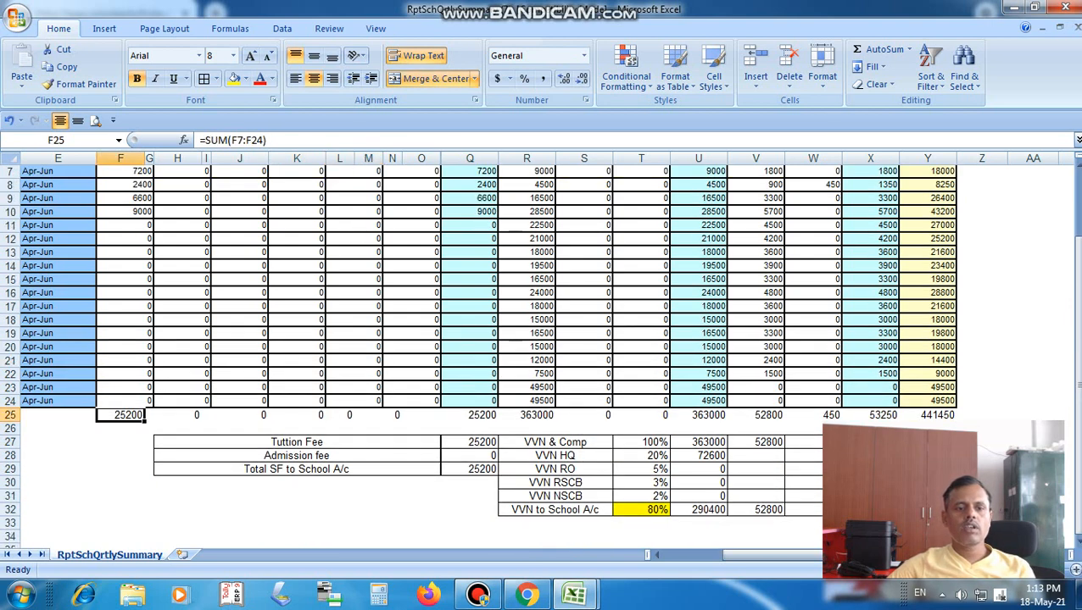
left_click_drag(125, 416, 255, 416)
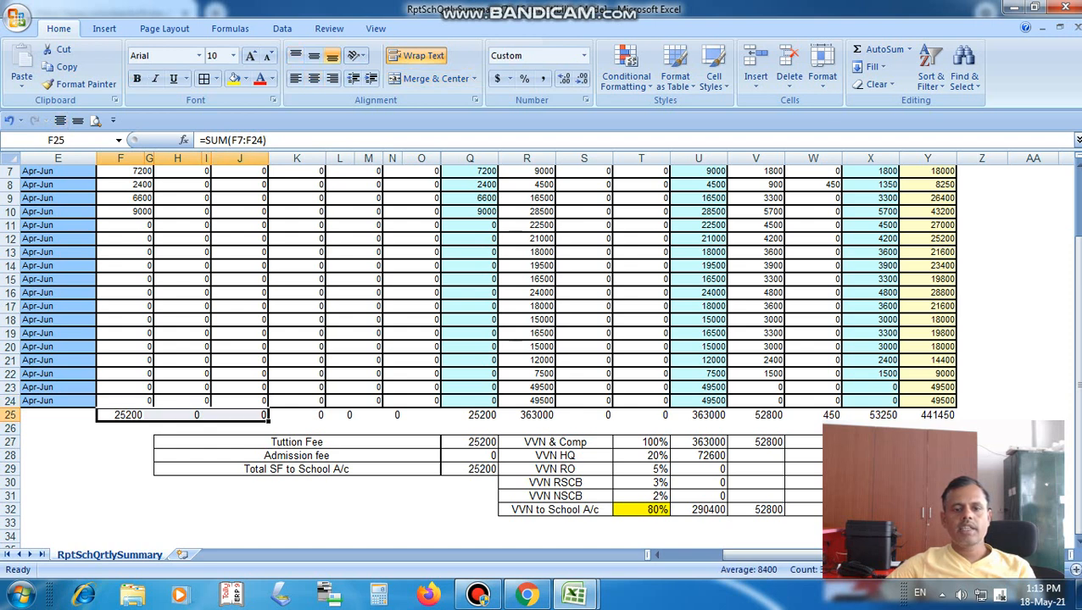
left_click(491, 442)
left_click(440, 417)
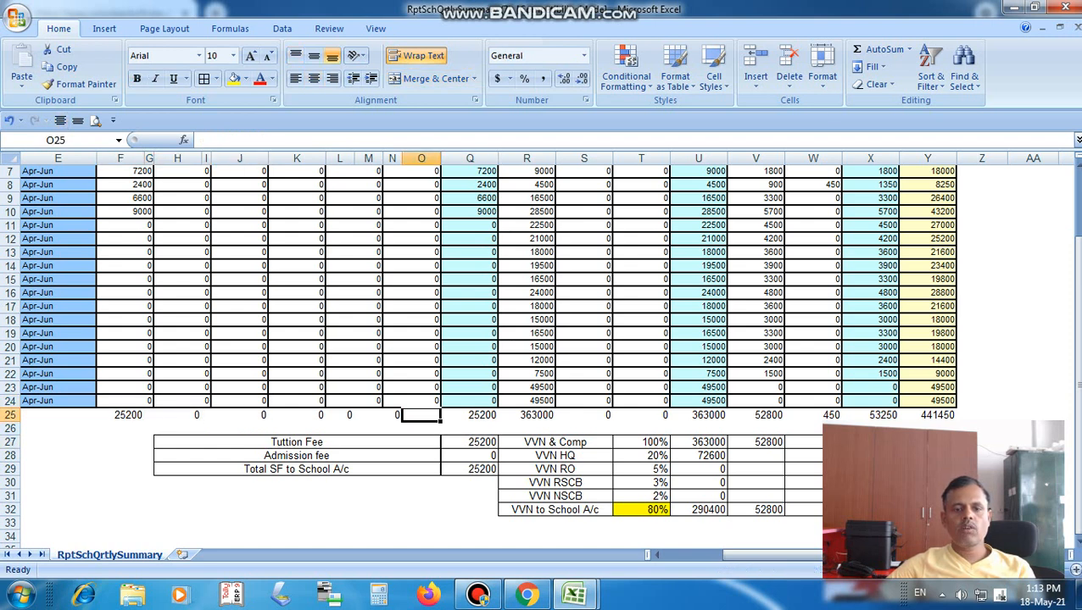
left_click(469, 416)
left_click(492, 455)
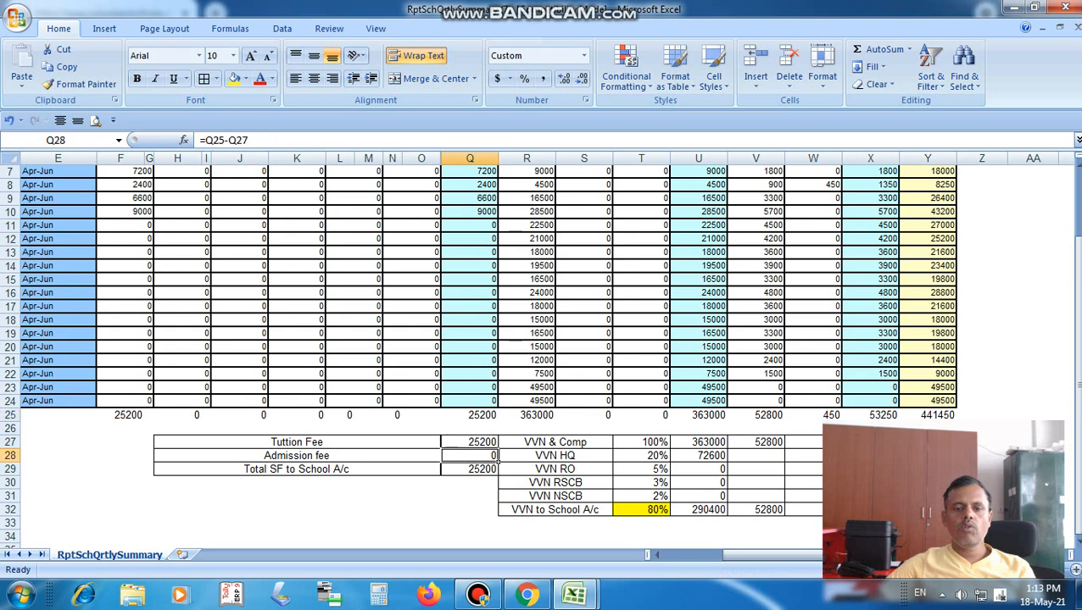
left_click(469, 442)
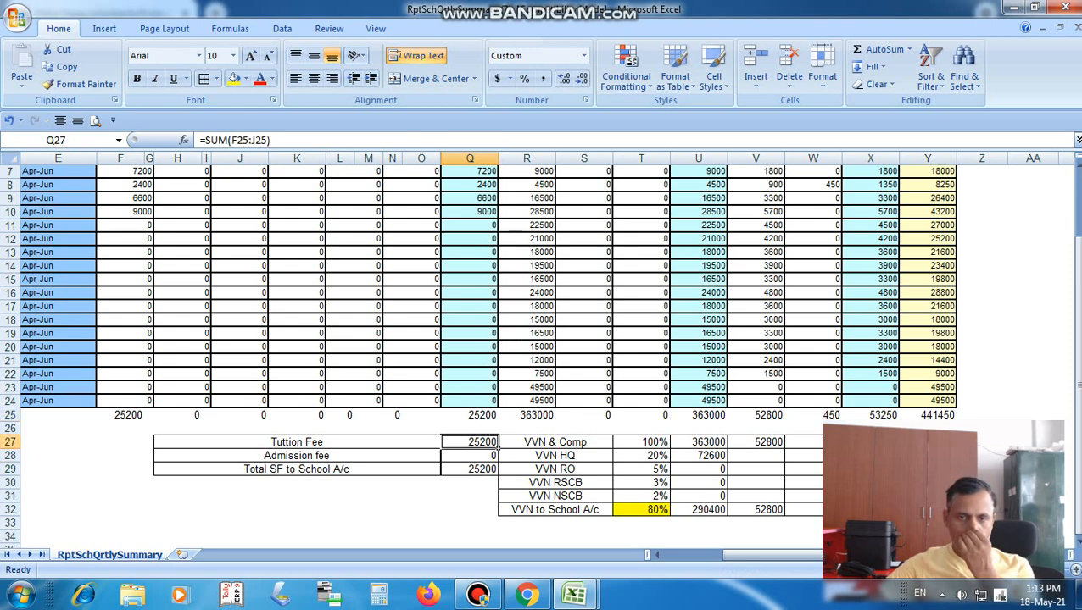
left_click(471, 416)
left_click(470, 441)
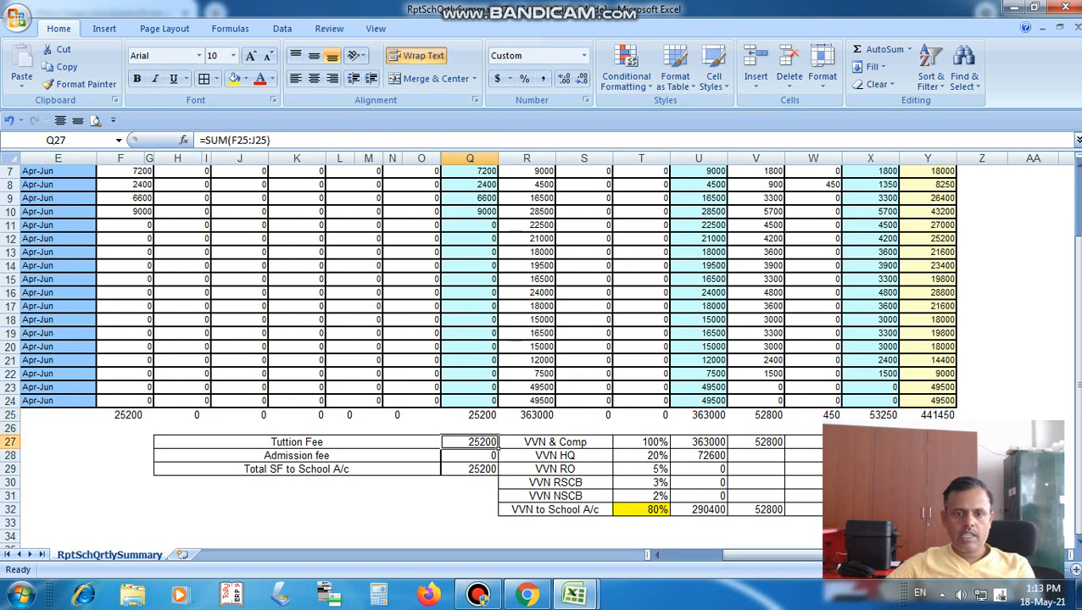
left_click(470, 456)
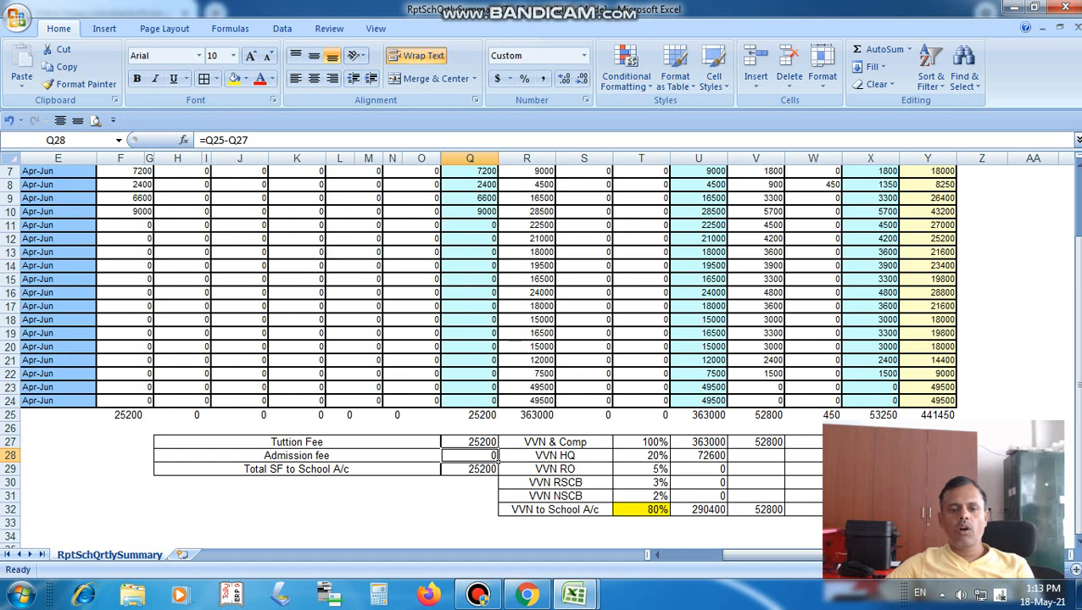
Examine the Total SF to School A/c formula in Q29 with its Tuttion Fee and Admission fee components.
left_click_drag(470, 443, 470, 456)
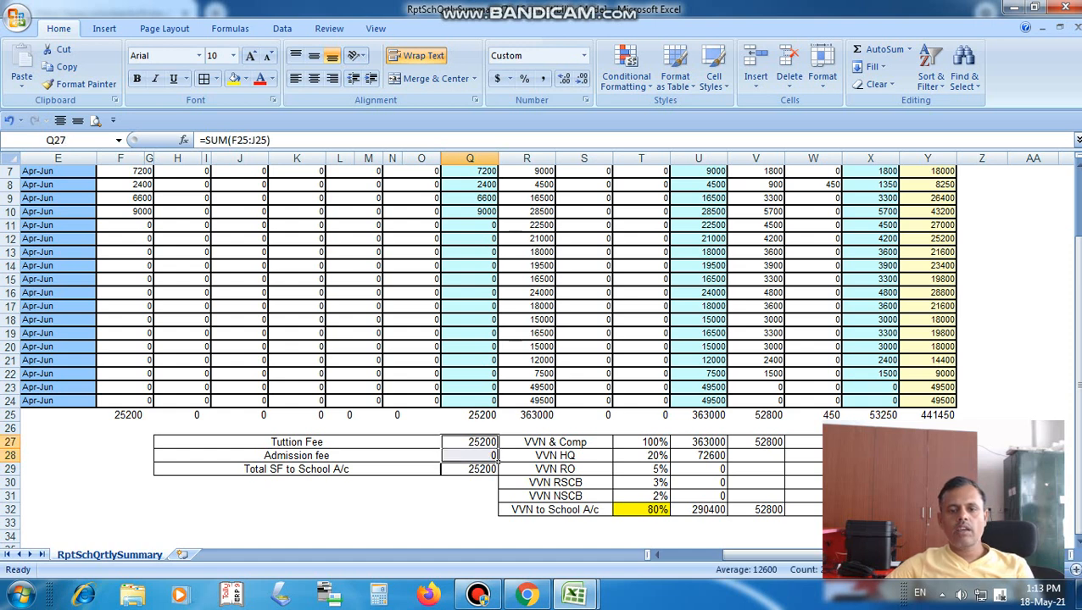
left_click(470, 469)
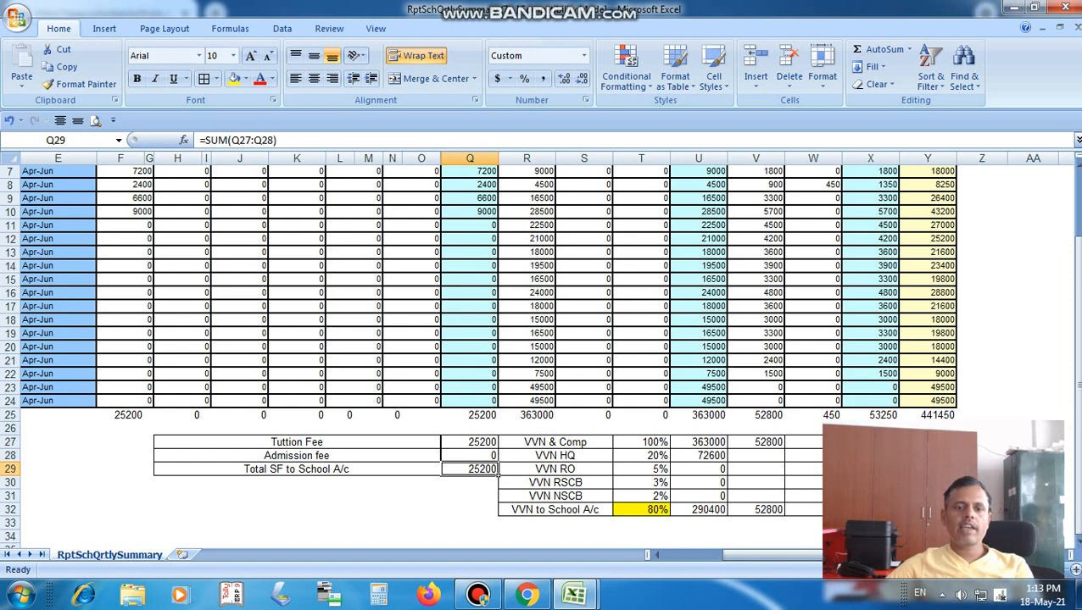
left_click_drag(469, 442, 470, 469)
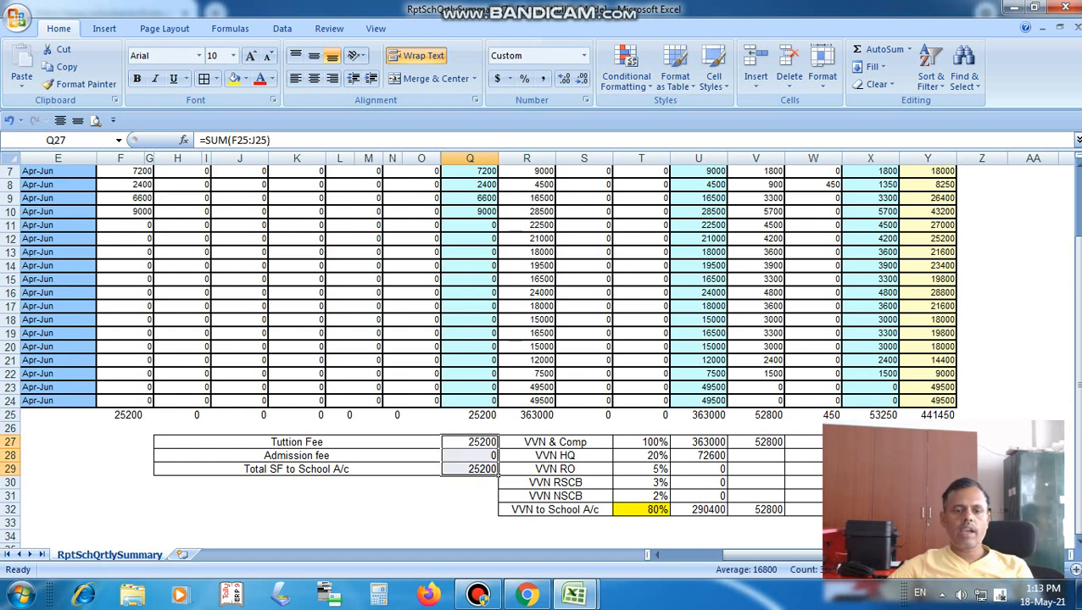
left_click(437, 456)
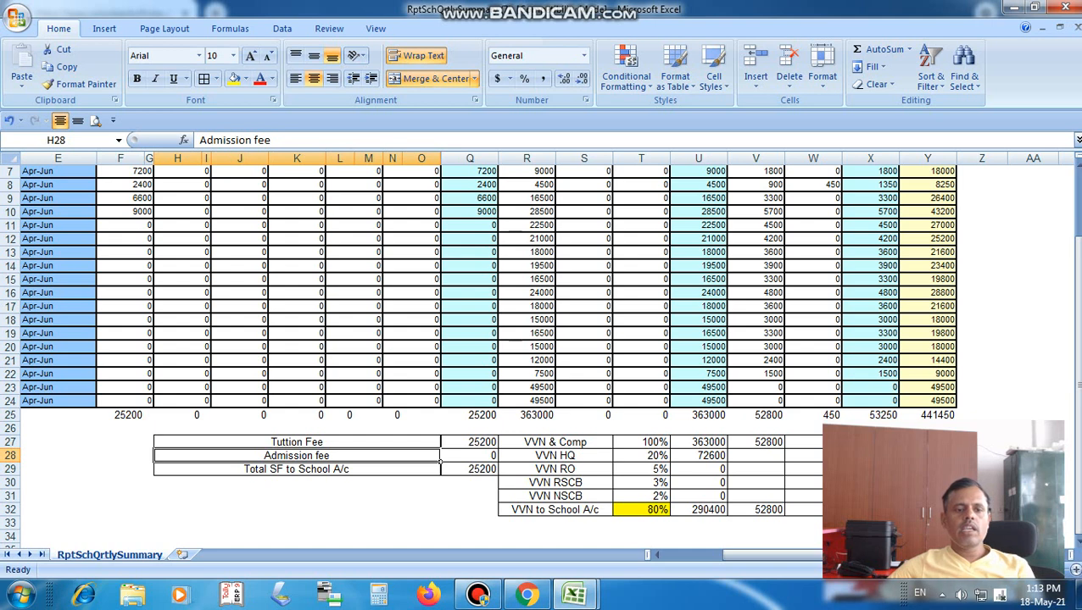
Recheck the SF breakdown from the totals in F25:J25 and Q25 to the formulas in Q28 and Q29.
left_click_drag(128, 414, 265, 415)
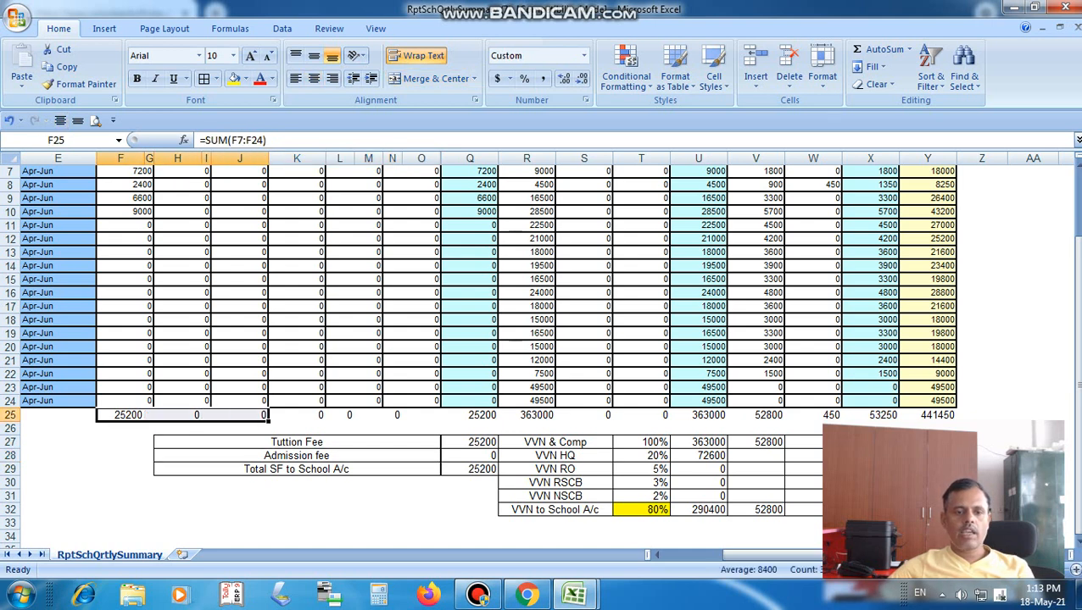
left_click(469, 415)
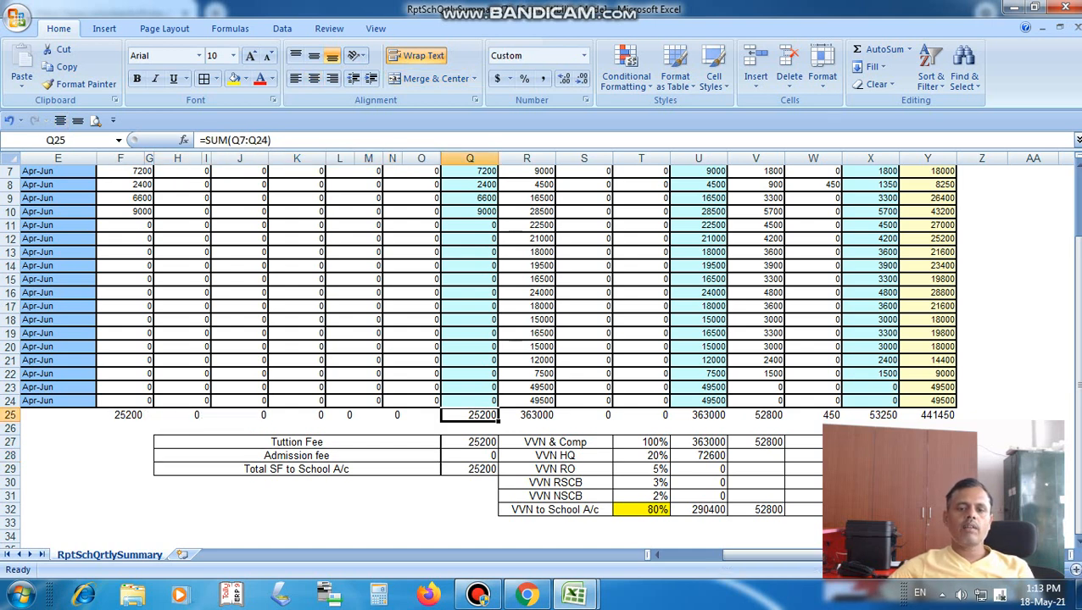
left_click(470, 456)
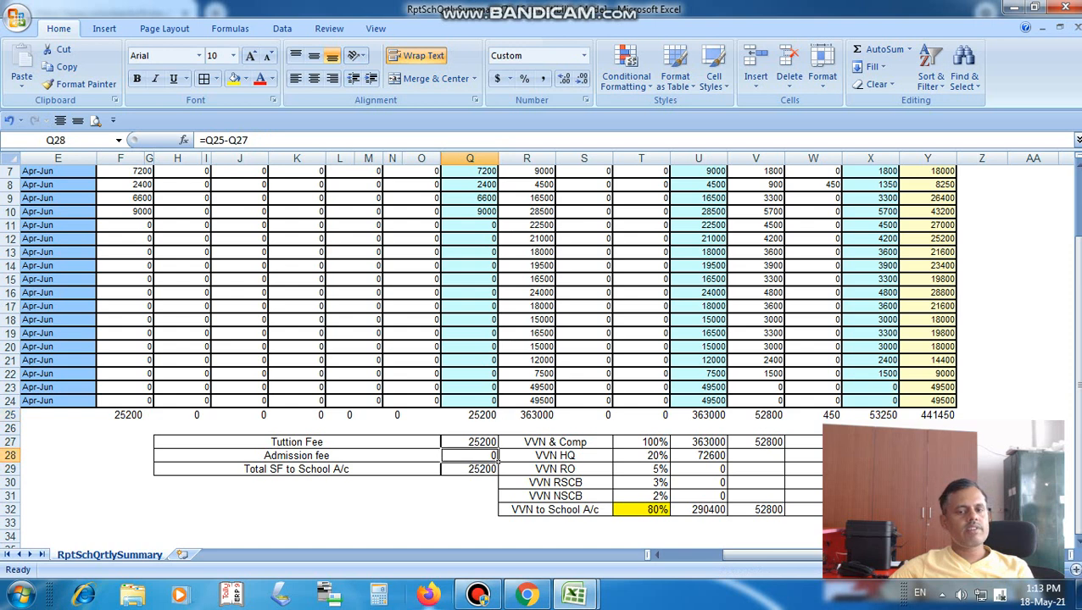
left_click(470, 469)
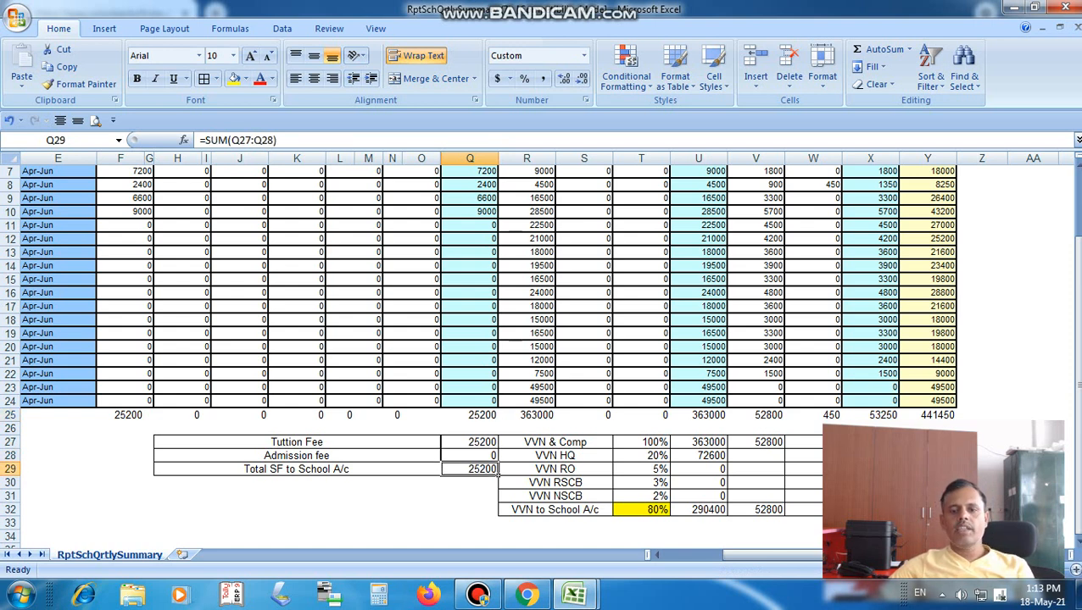
Review the VVN distribution labels in R27:R32 with their percentages in column T and amounts in column U.
left_click_drag(542, 443, 640, 510)
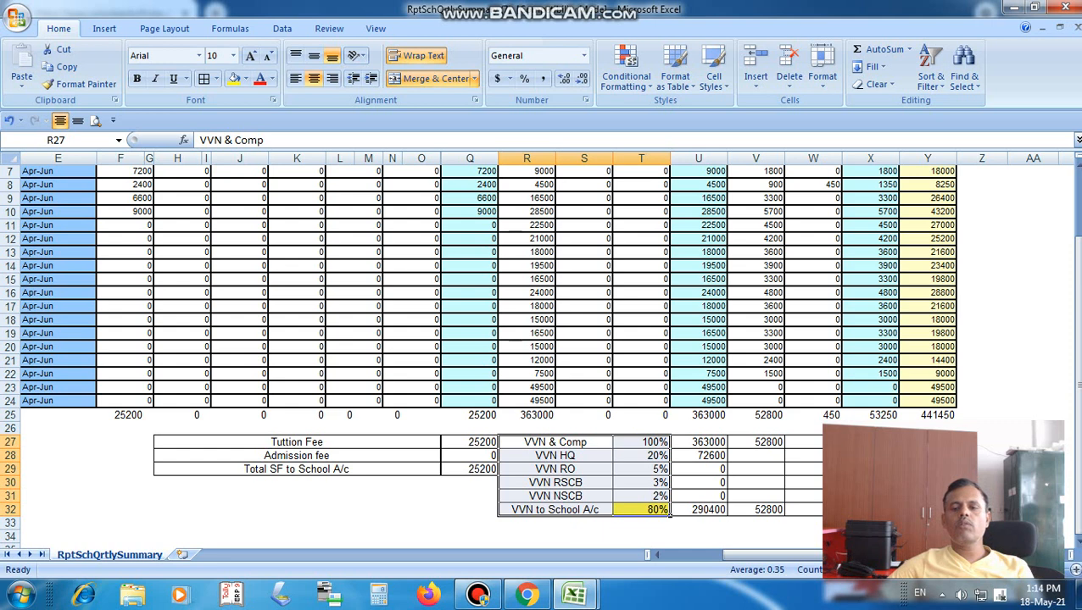
left_click_drag(698, 441, 698, 509)
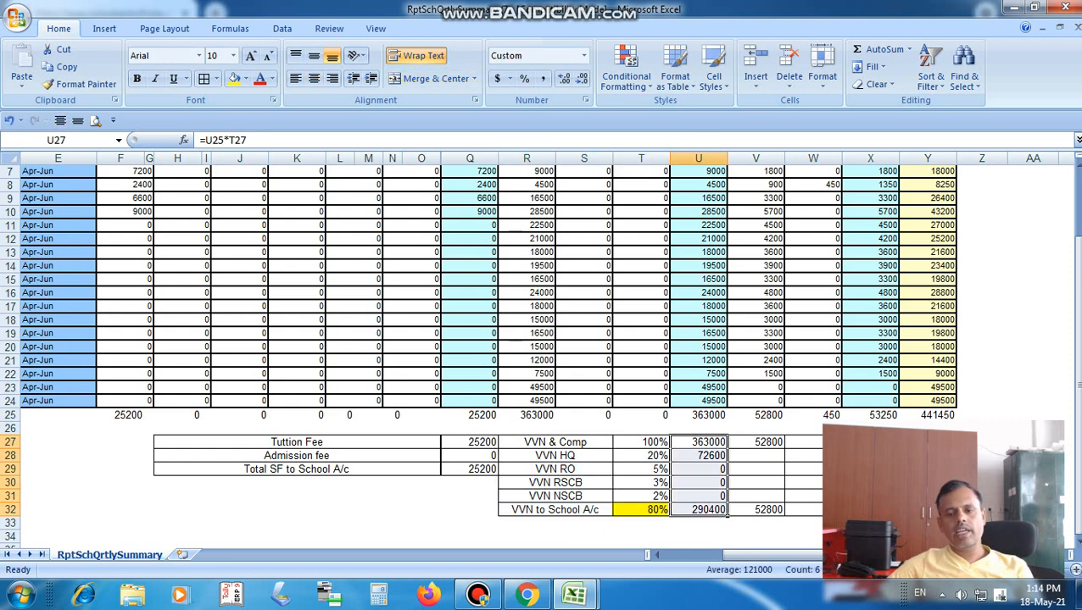
left_click_drag(653, 441, 653, 509)
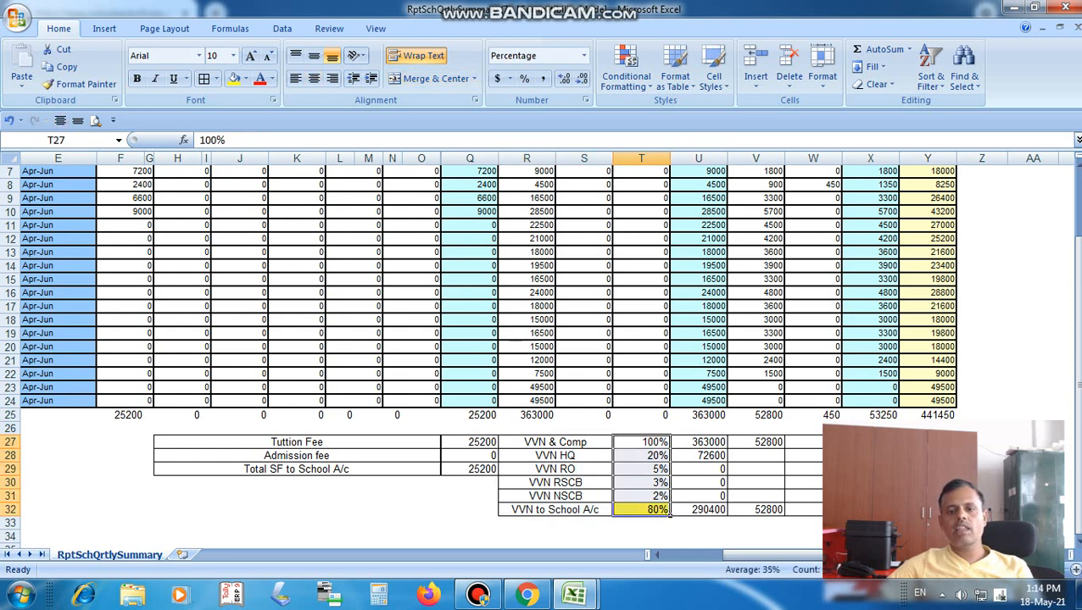
scroll(539, 356, "down", 3)
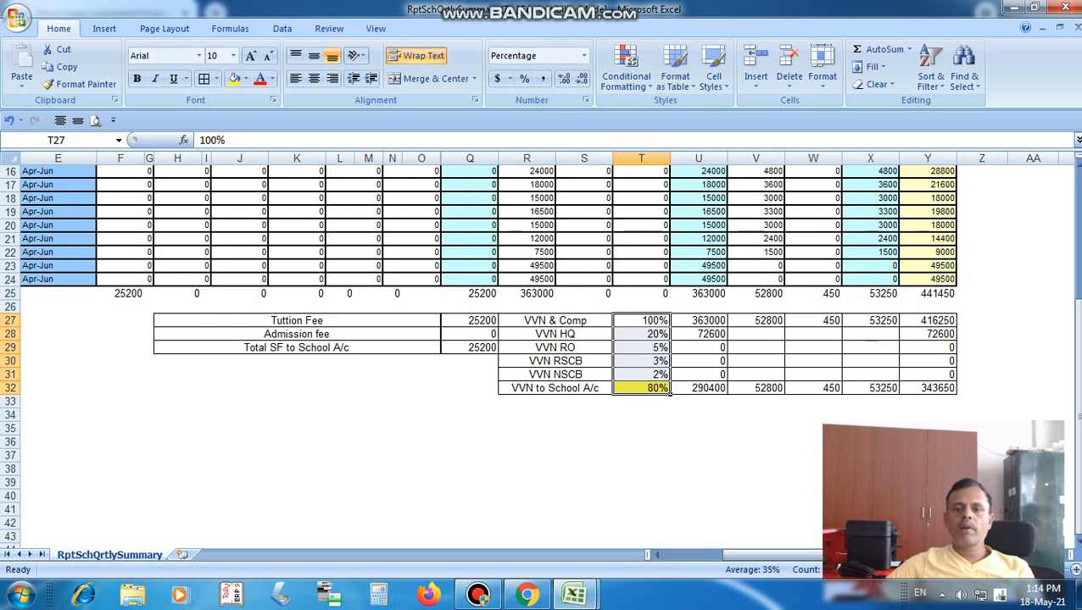
Compare the VVN & Comp formula in U27 with the Total VVN sum in U25.
left_click(698, 321)
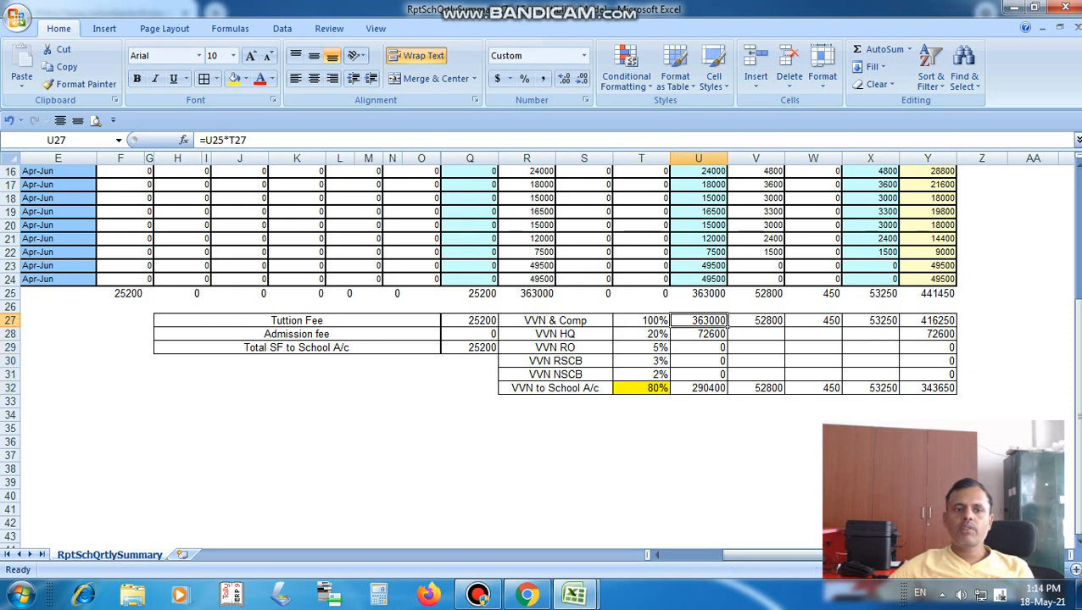
left_click(698, 293)
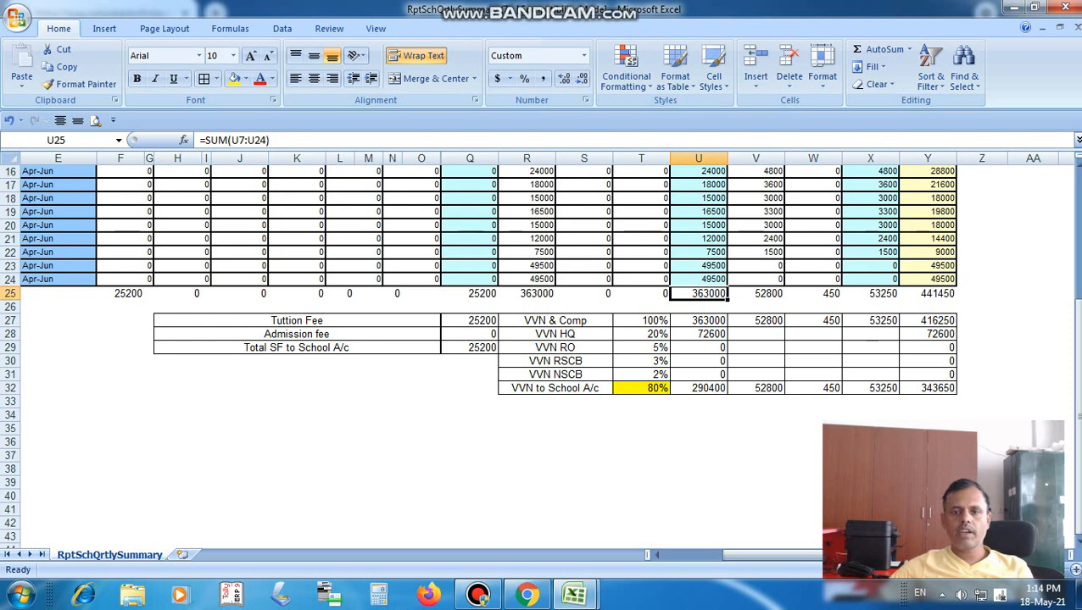
left_click(698, 320)
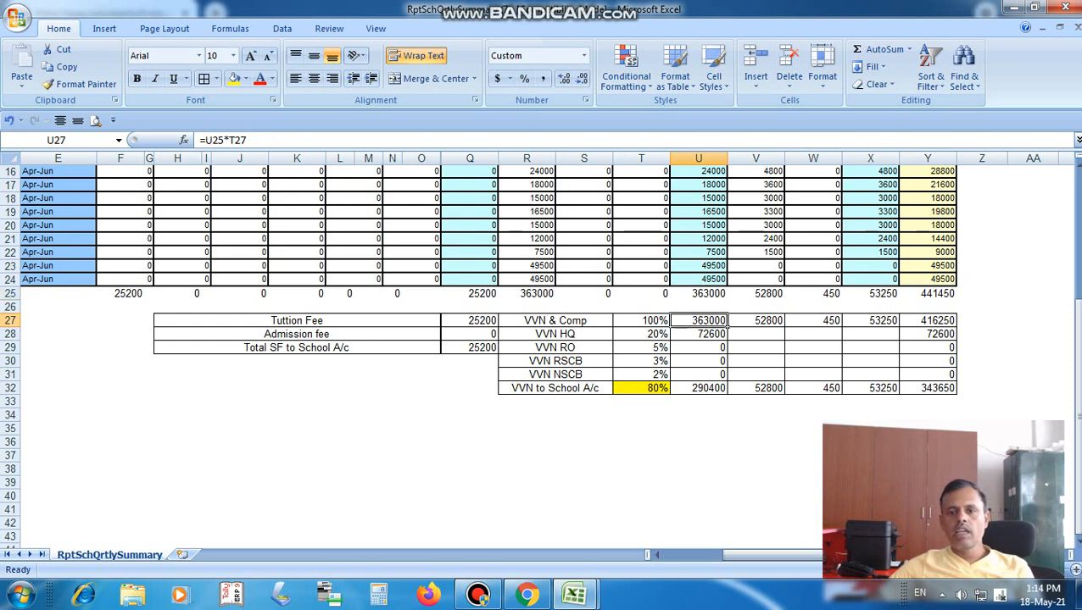
Recheck the VVN & Comp amount in U27 against the total in U25 and the percentage in T27.
left_click(698, 293)
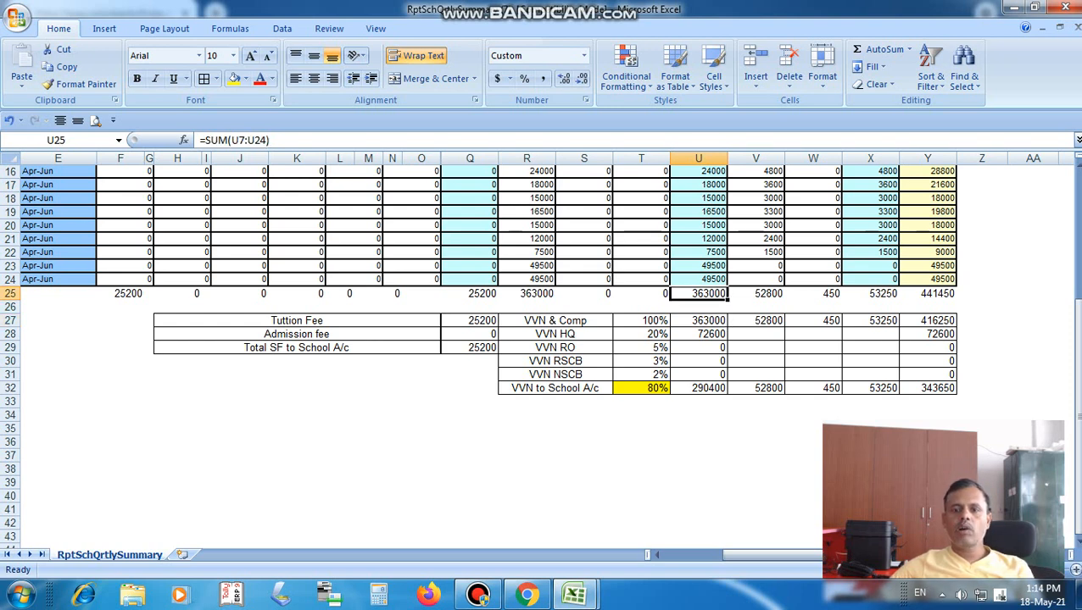
left_click(699, 320)
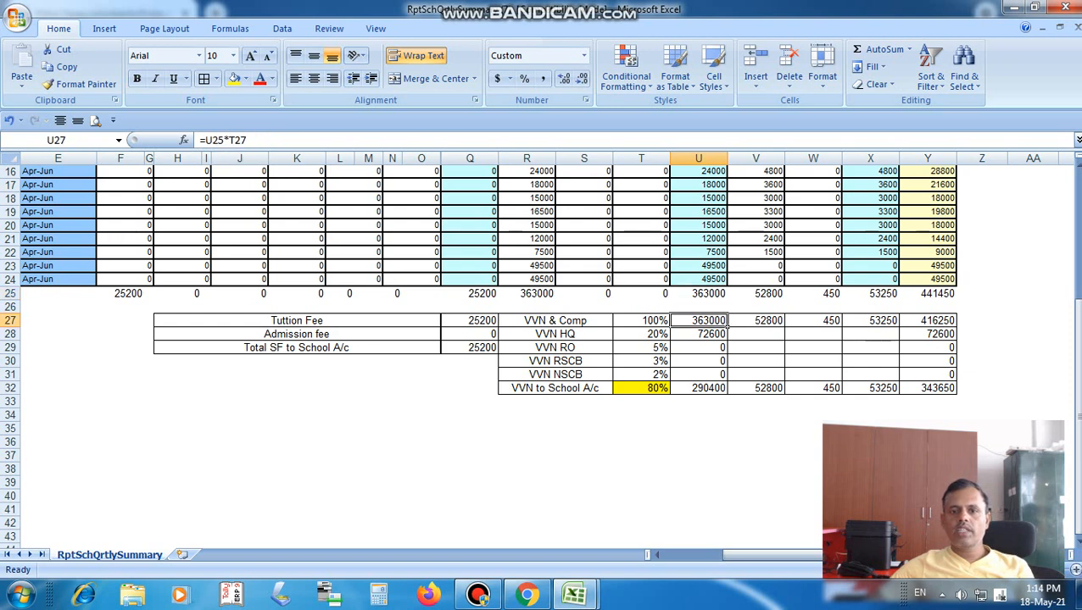
left_click(641, 321)
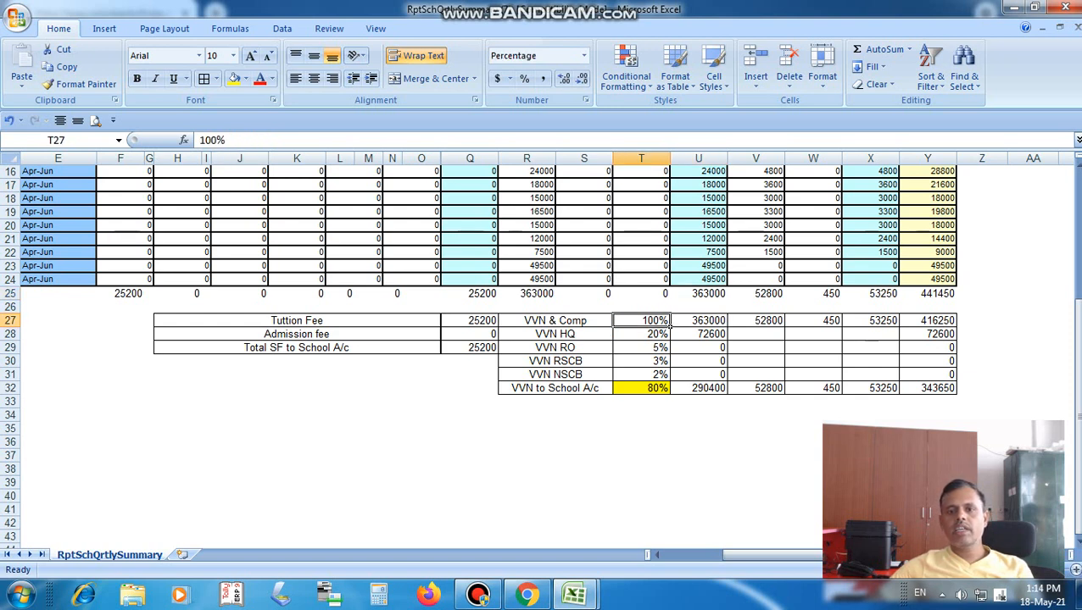
left_click(712, 323)
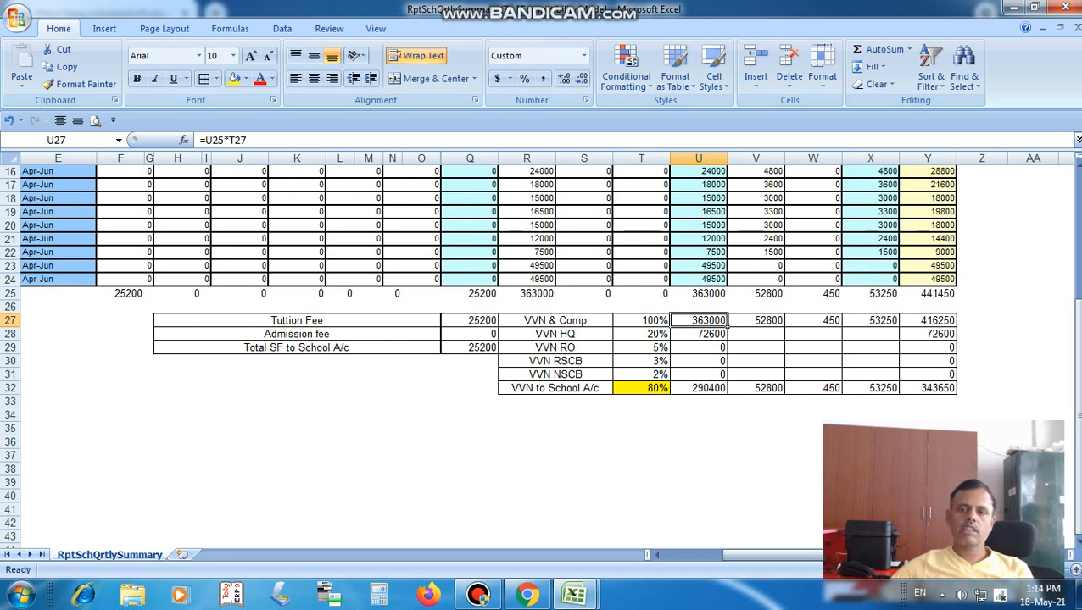
Compare the VVN & Comp row formulas in V27:X27 with the column totals in V25:X25.
left_click(780, 324)
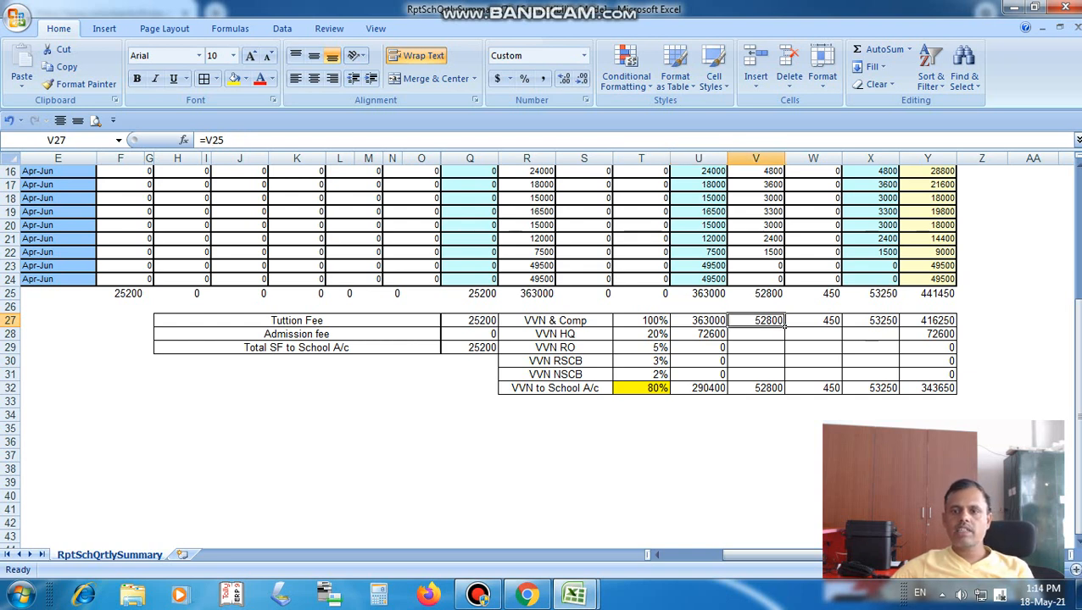
left_click(837, 324)
key("Up")
key("Up")
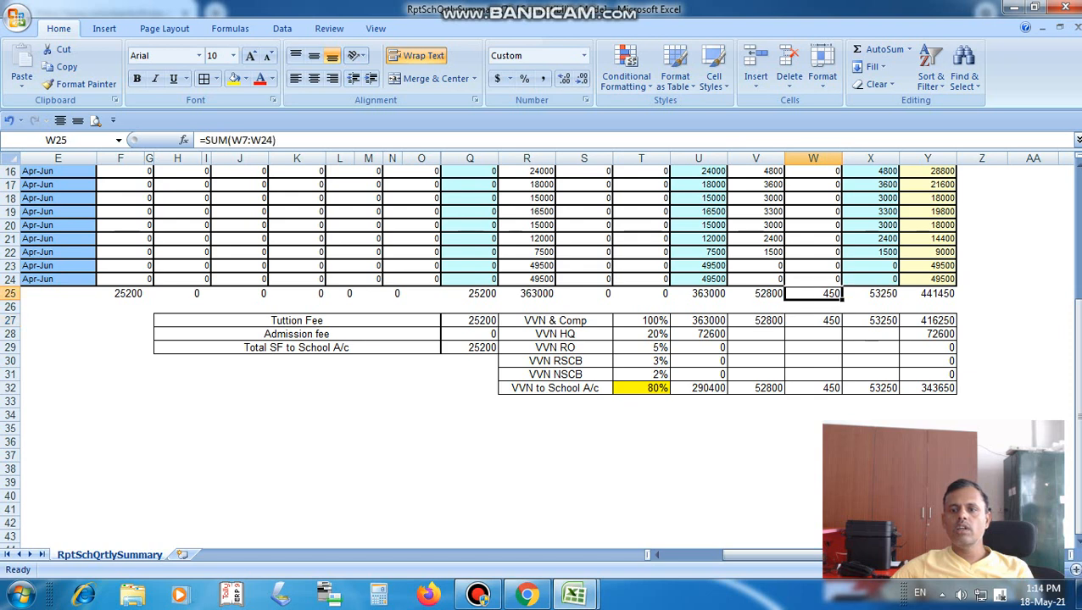
key("Down")
key("Down")
left_click(871, 295)
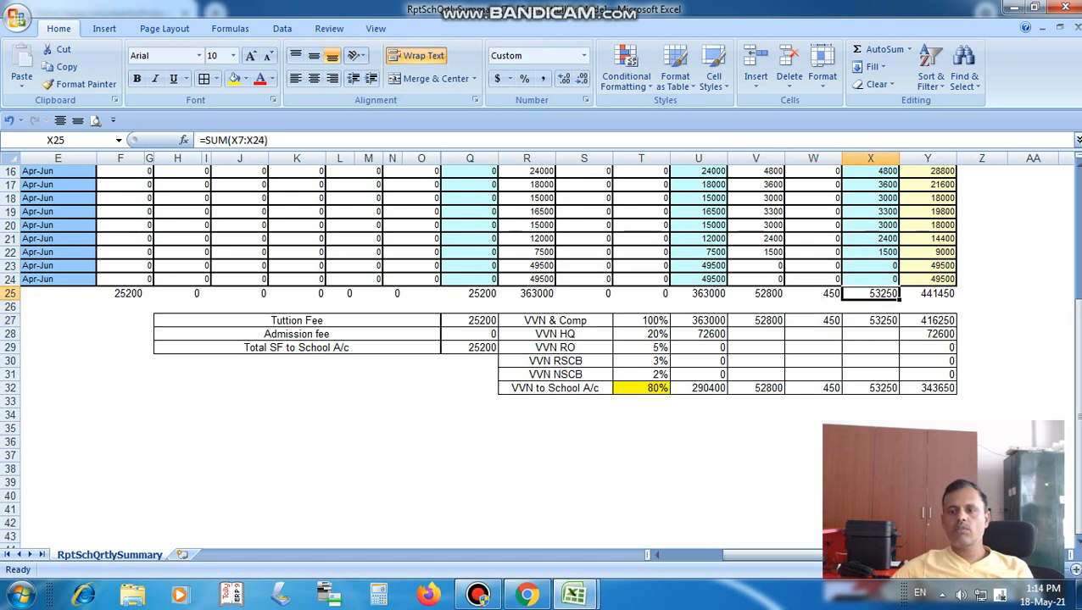
left_click(873, 324)
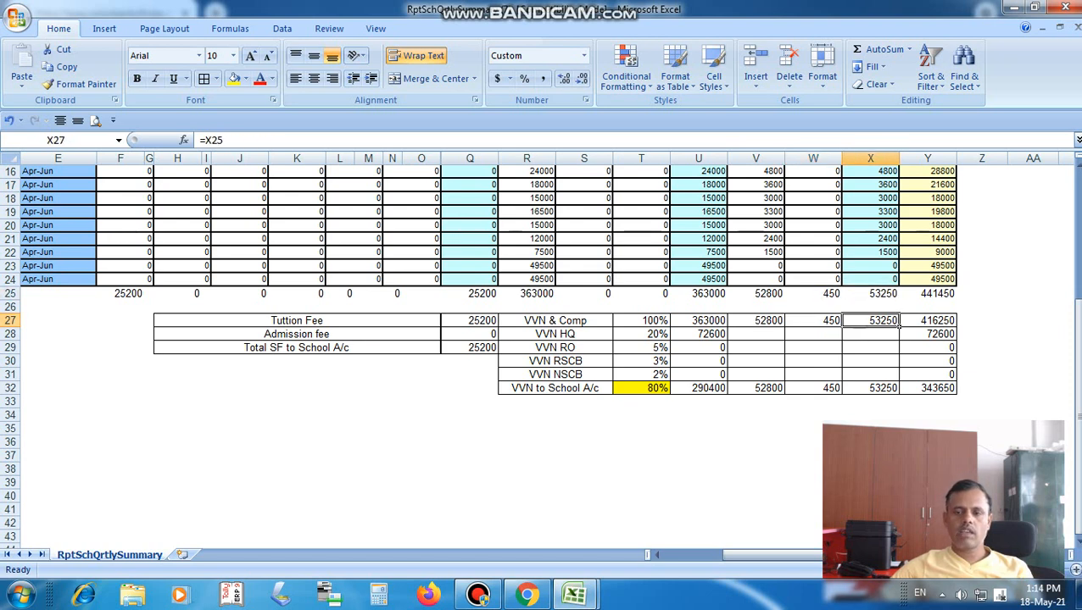
Examine the VVN HQ formula in U28 with its percentage in T28 and the row total in Y28.
left_click(665, 336)
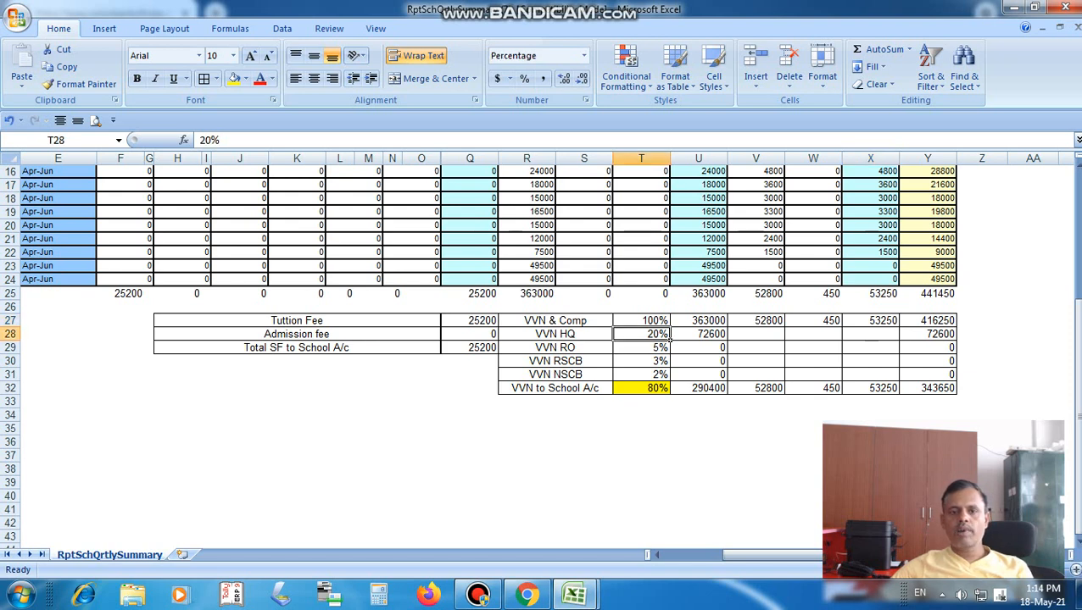
left_click(698, 334)
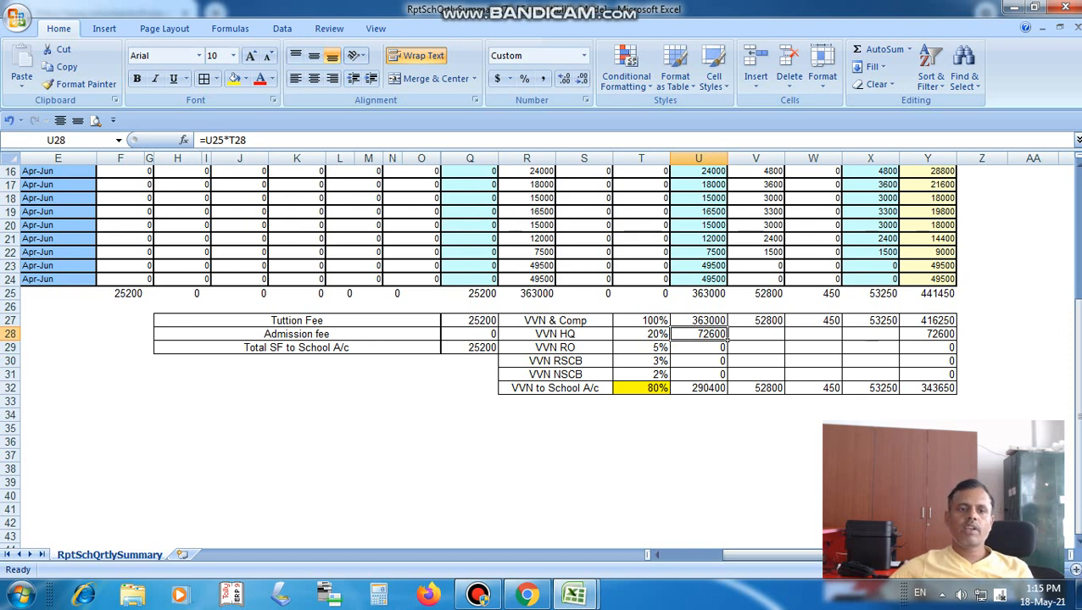
key("F2")
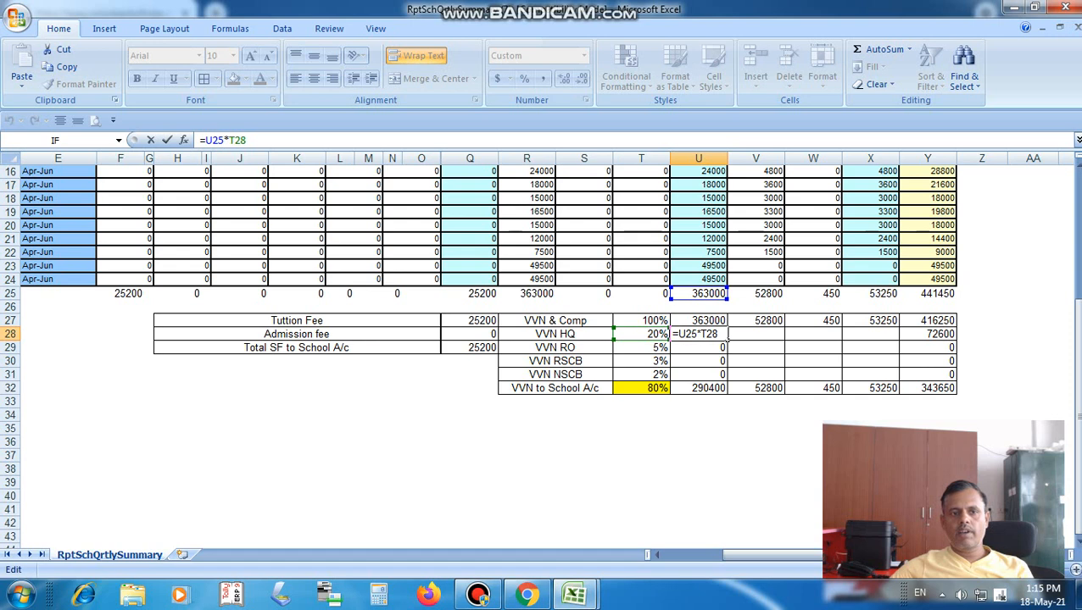
left_click(641, 335)
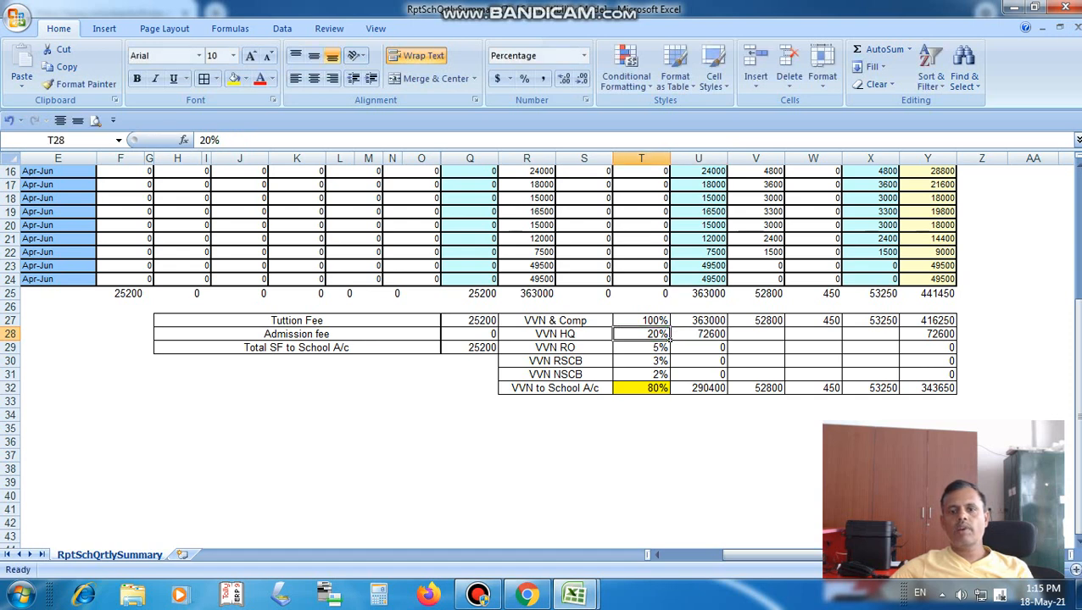
left_click(698, 334)
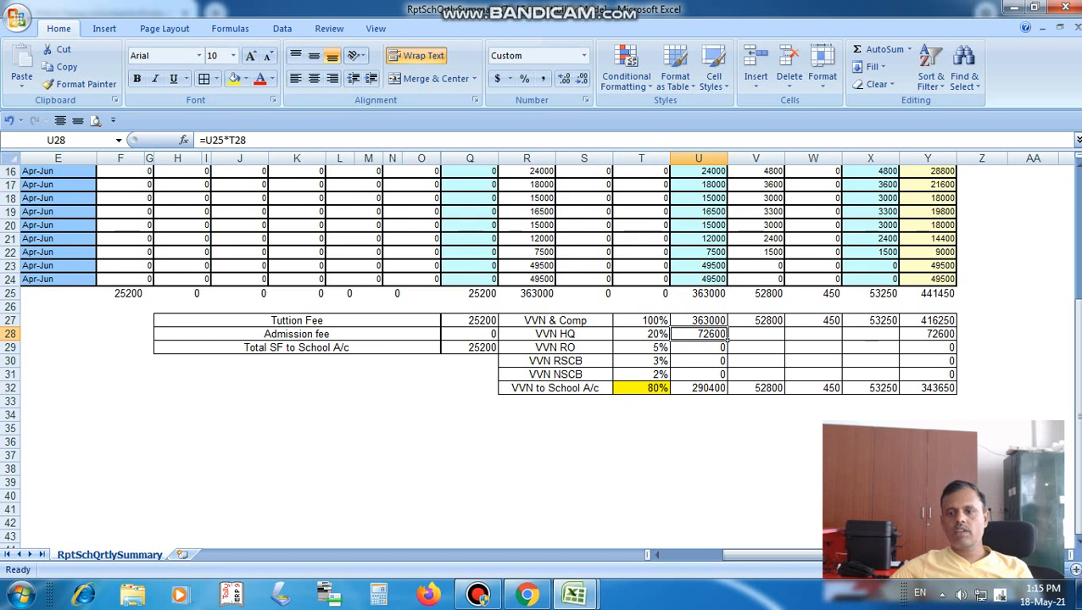
left_click(928, 334)
Inspect the VVN RO IF formula in U29 and the School A/c percentage in T32 that it tests.
left_click(699, 348)
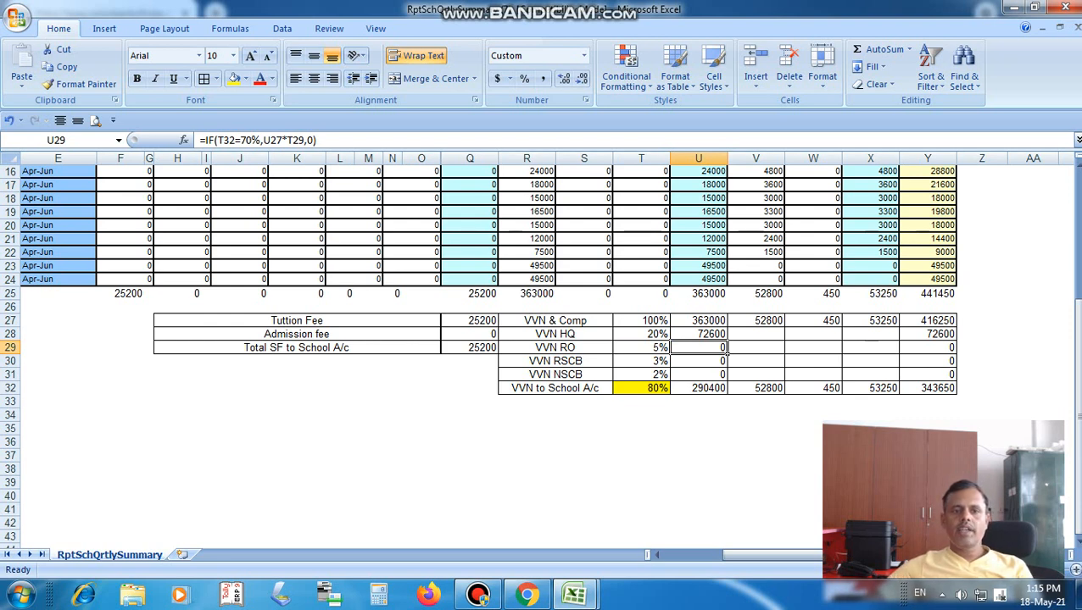
left_click(224, 140)
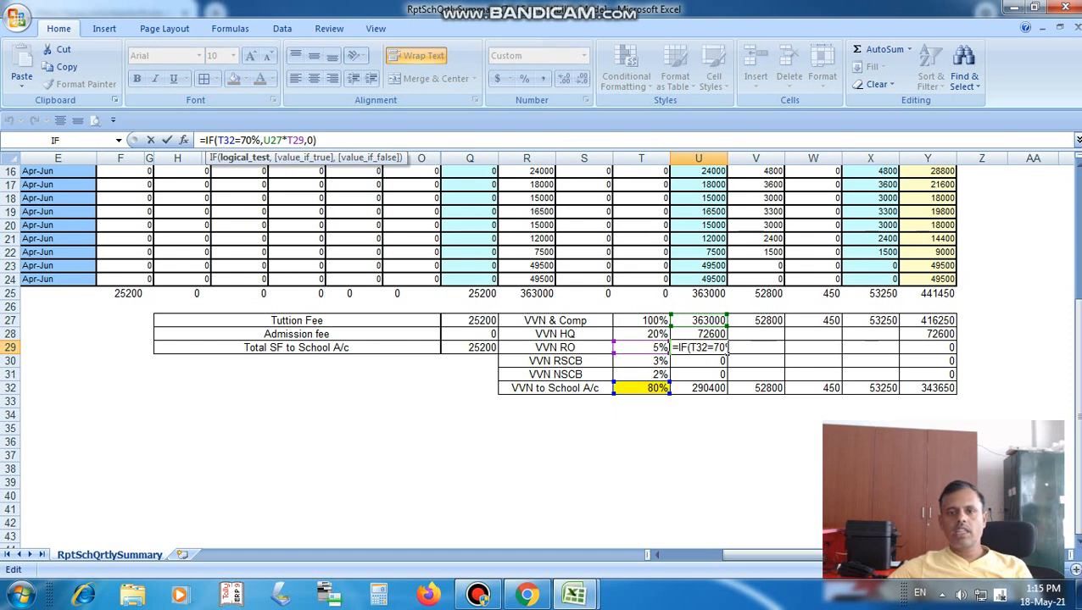
left_click(642, 388)
left_click(698, 347)
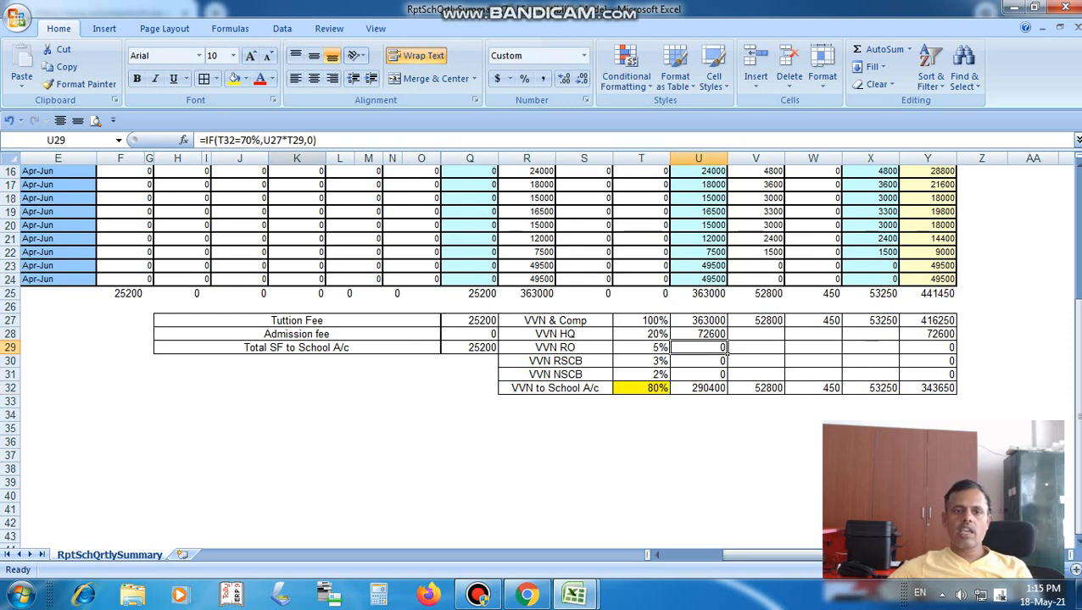
key("F2")
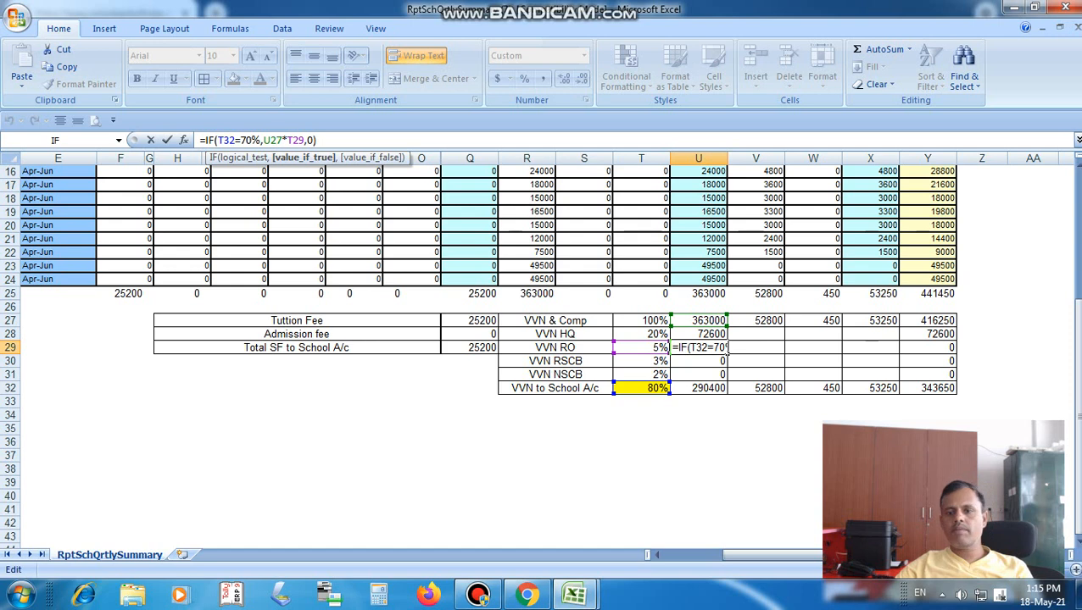
key("Return")
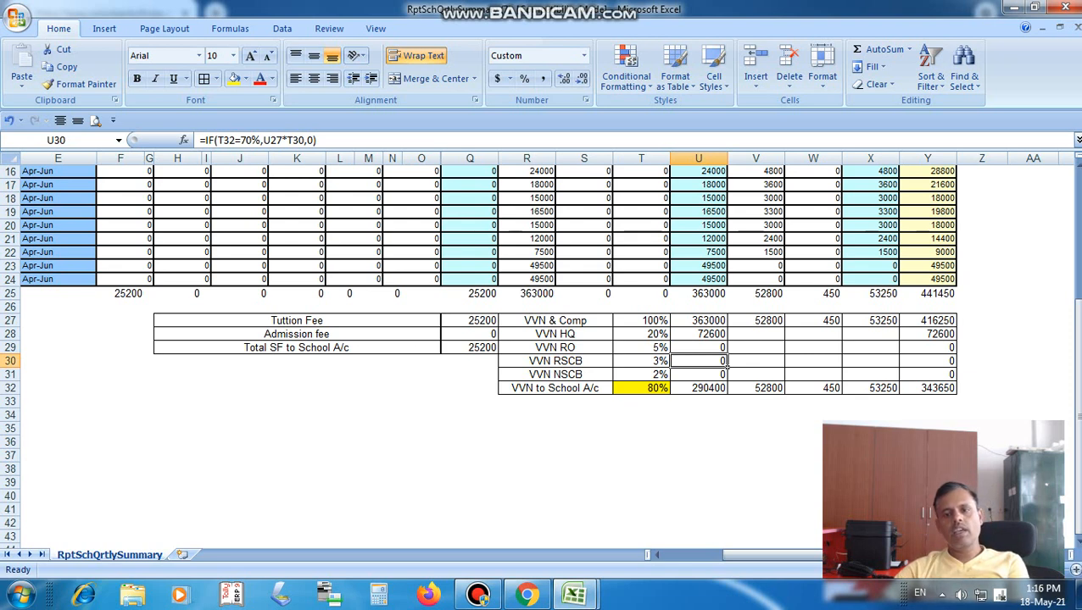
Review the VVN RSCB and VVN NSCB IF formulas in U30 and U31.
key("Down")
key("Up")
key("Up")
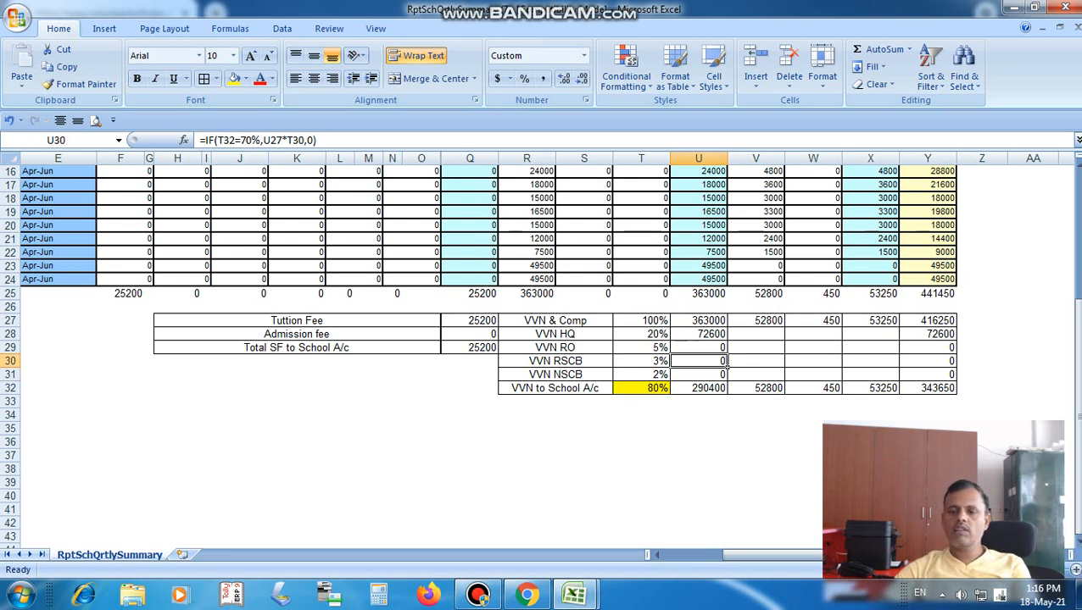
key("Down")
key("Down")
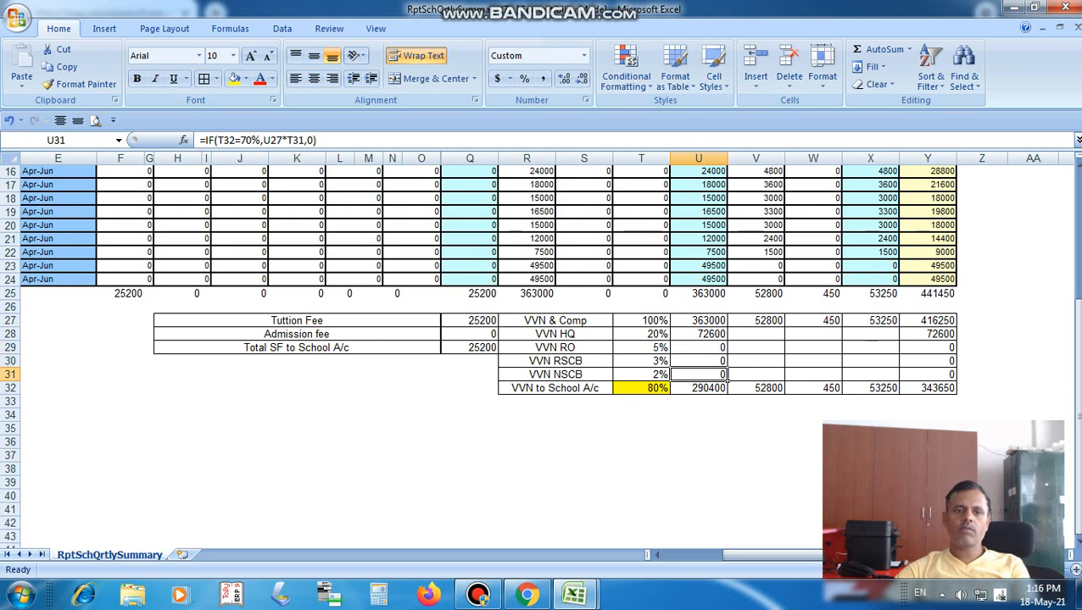
Check the VVN to School A/c formula in U32 against the total in U25 and the percentage in T32.
key("Down")
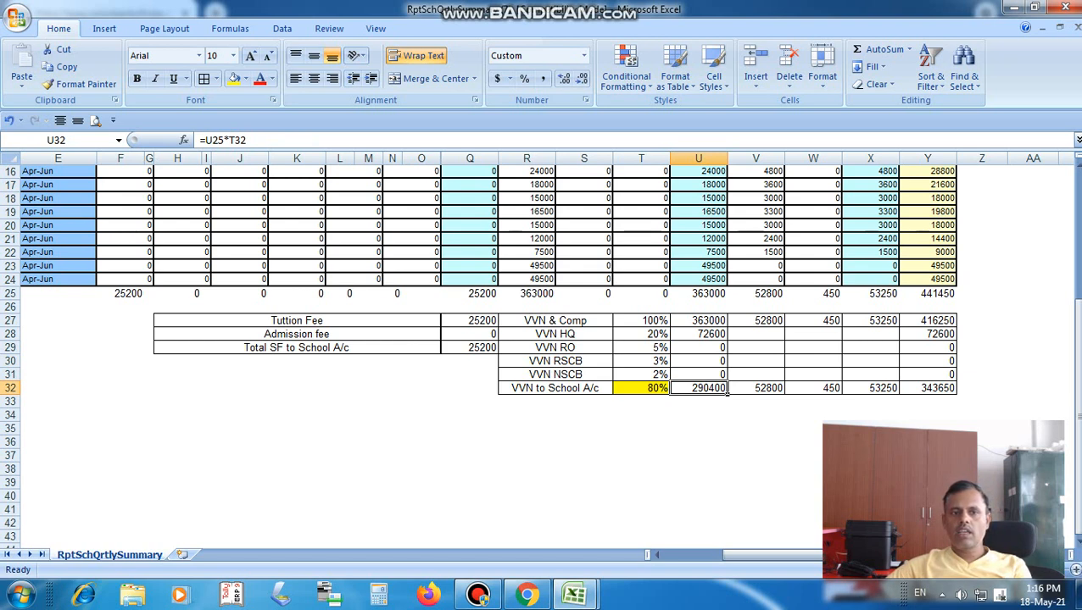
left_click(698, 294)
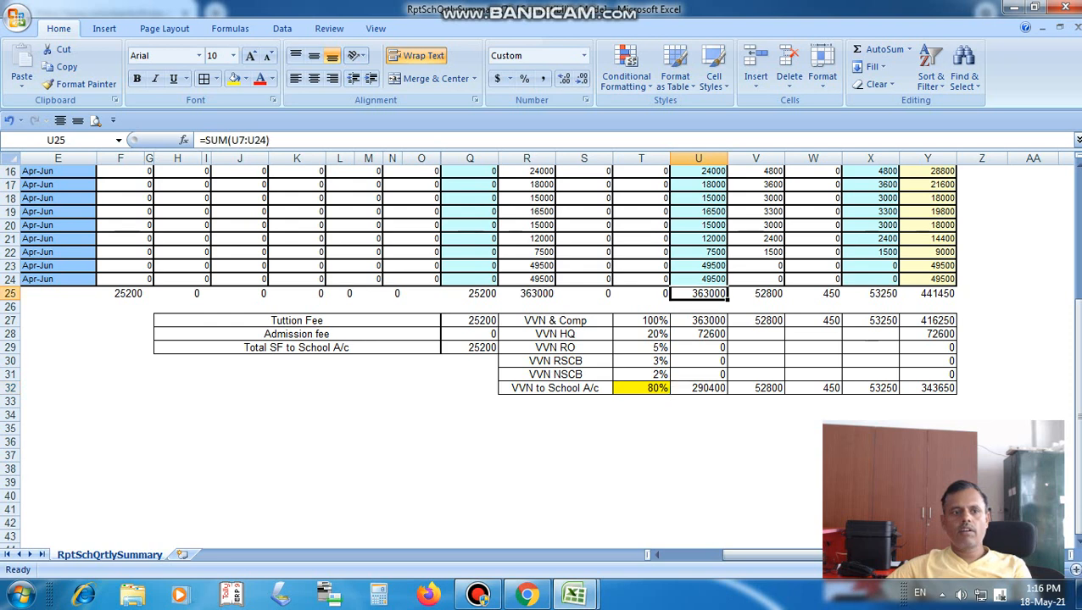
left_click(698, 388)
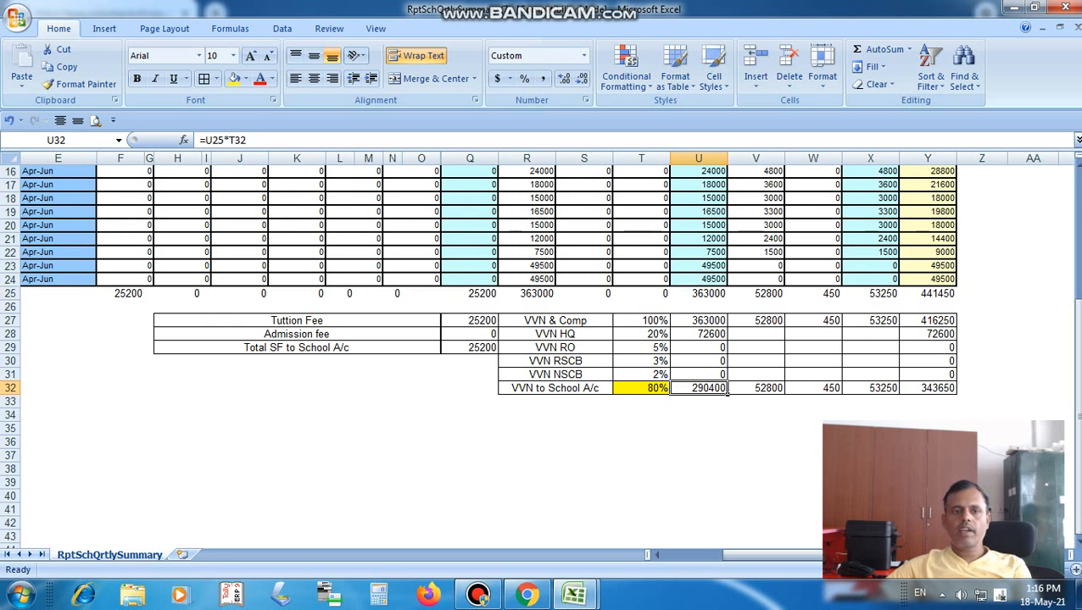
left_click(664, 389)
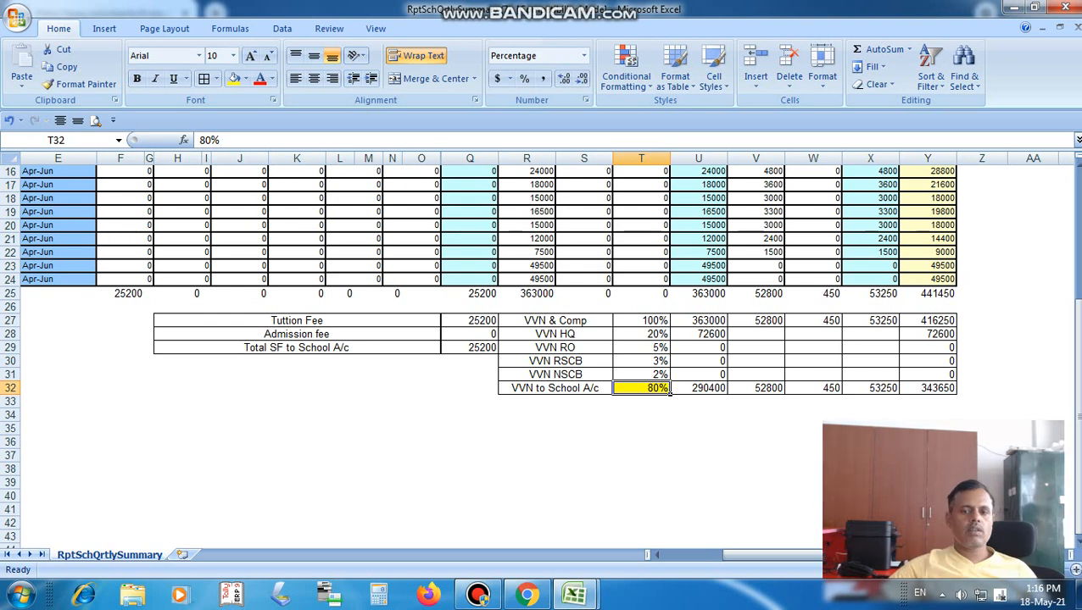
scroll(543, 339, "down", 1)
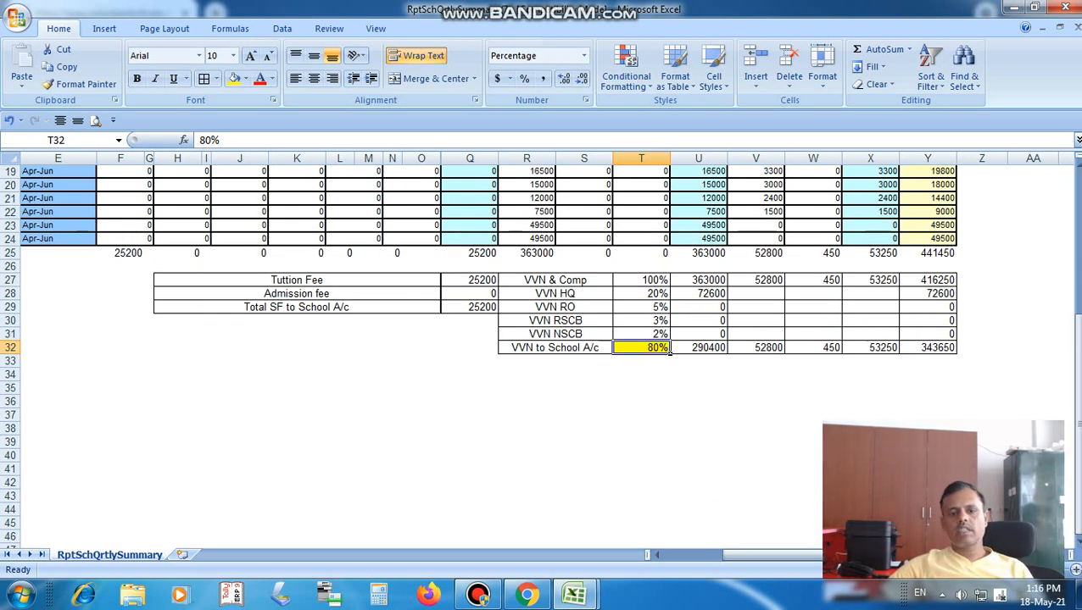